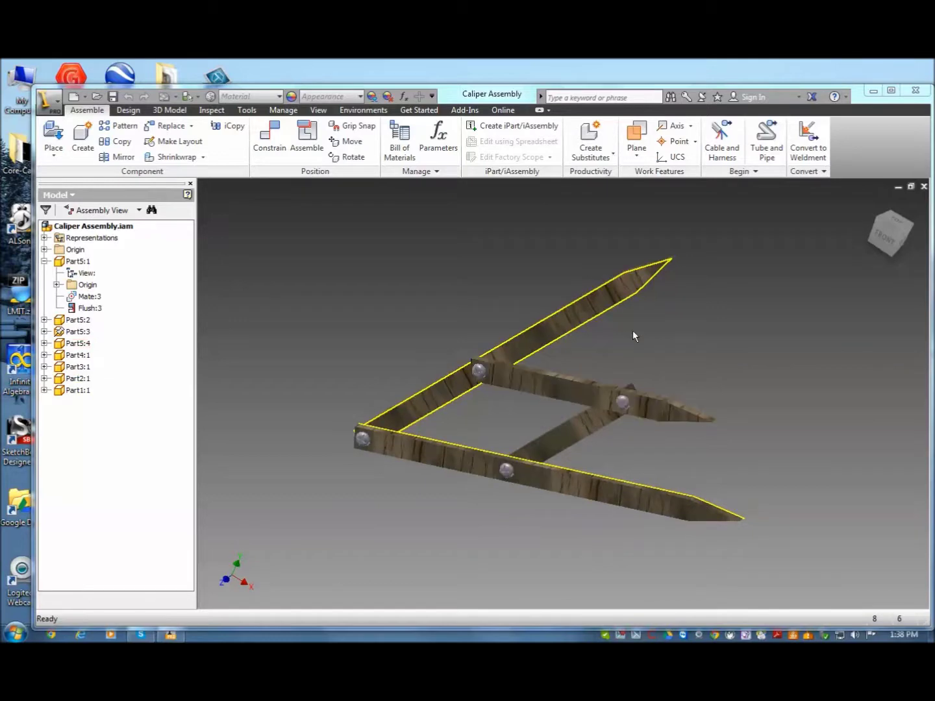
# - Drag the upper caliper arm (Part2:1) around its pin into a new open position
pyautogui.moveTo(603, 312); pyautogui.dragTo(594, 270)
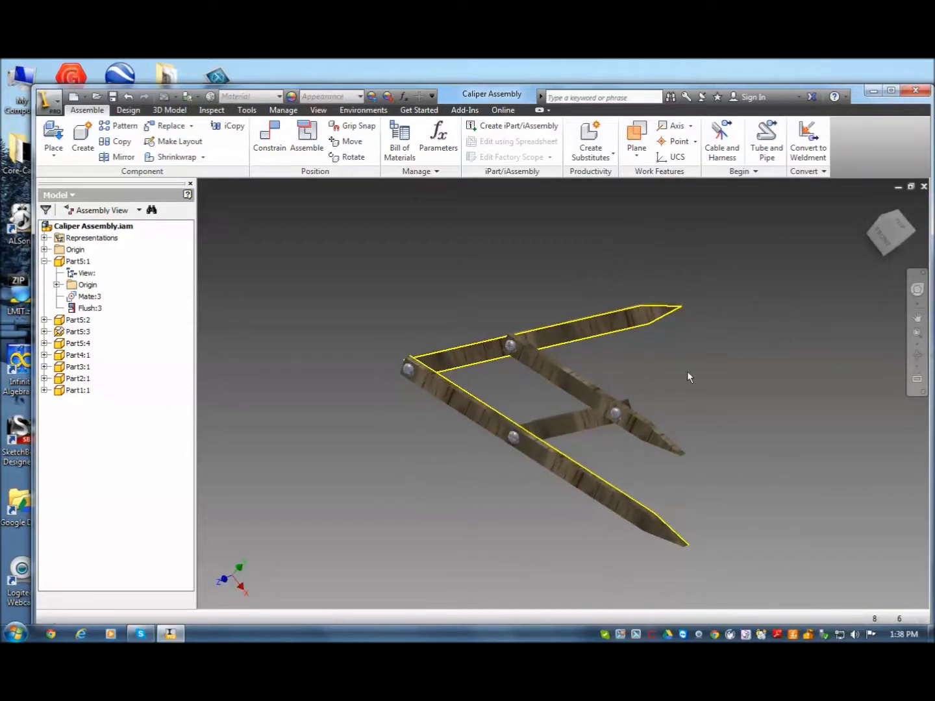
# - Create a new part and start Sketch1 on the vertical XY origin plane
pyautogui.click(84, 97)
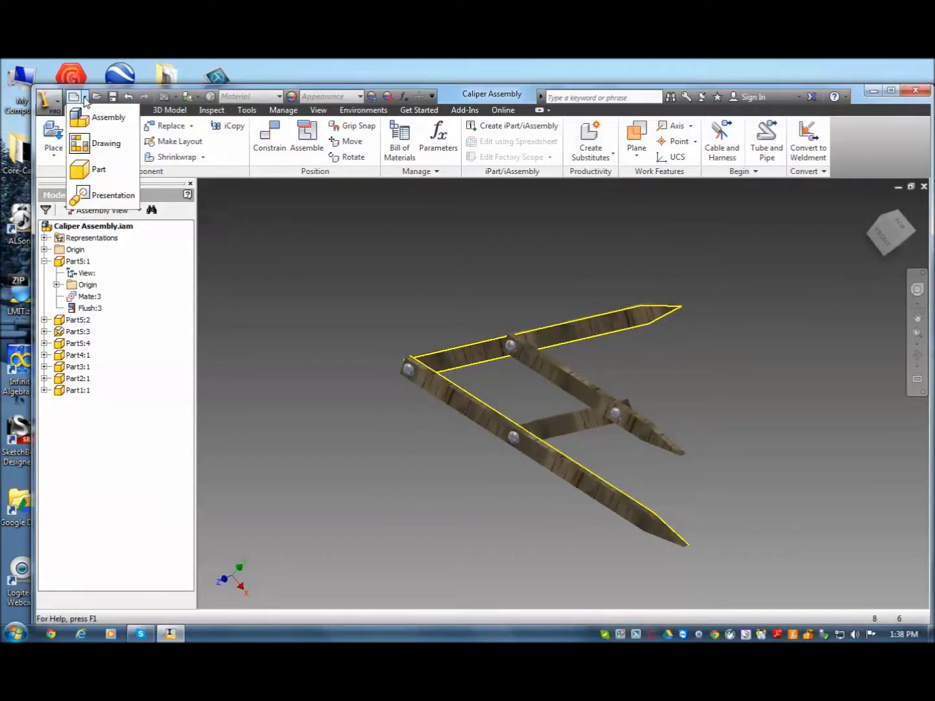
pyautogui.click(96, 170)
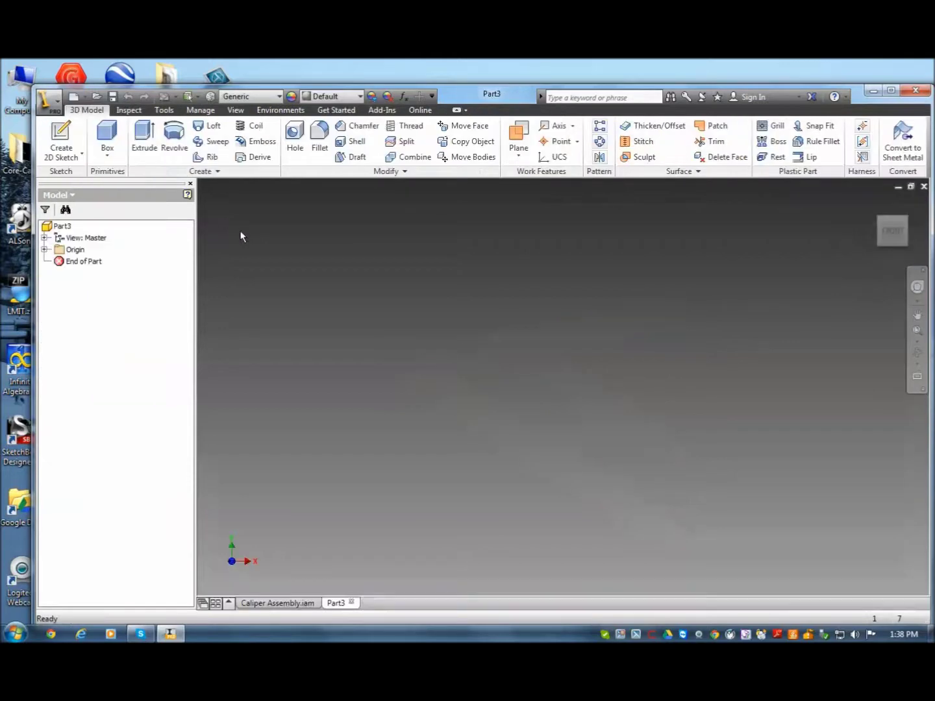
pyautogui.click(61, 140)
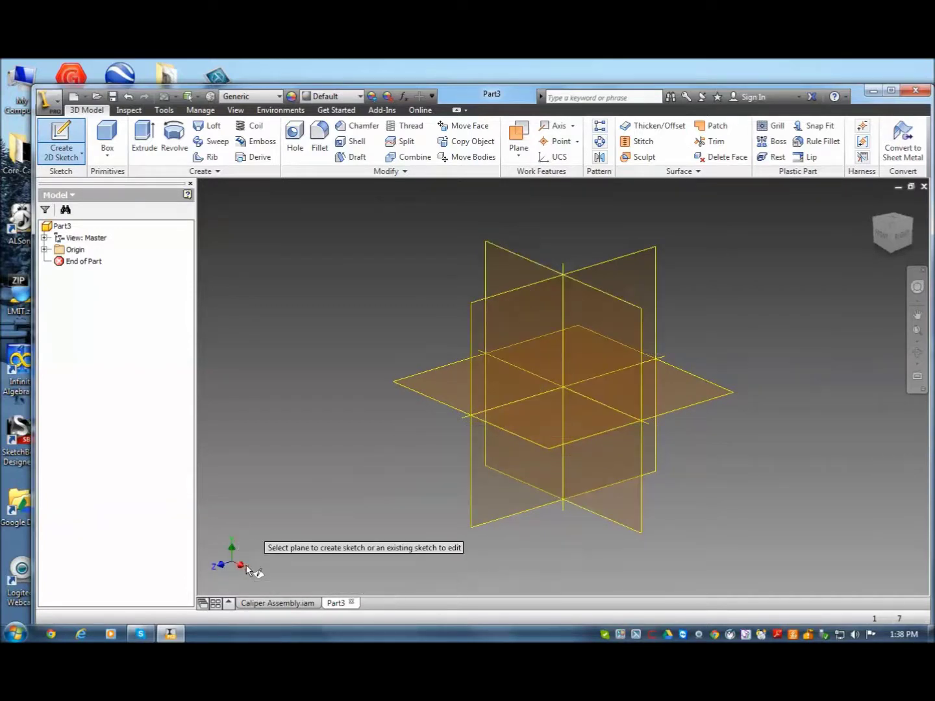
pyautogui.click(590, 353)
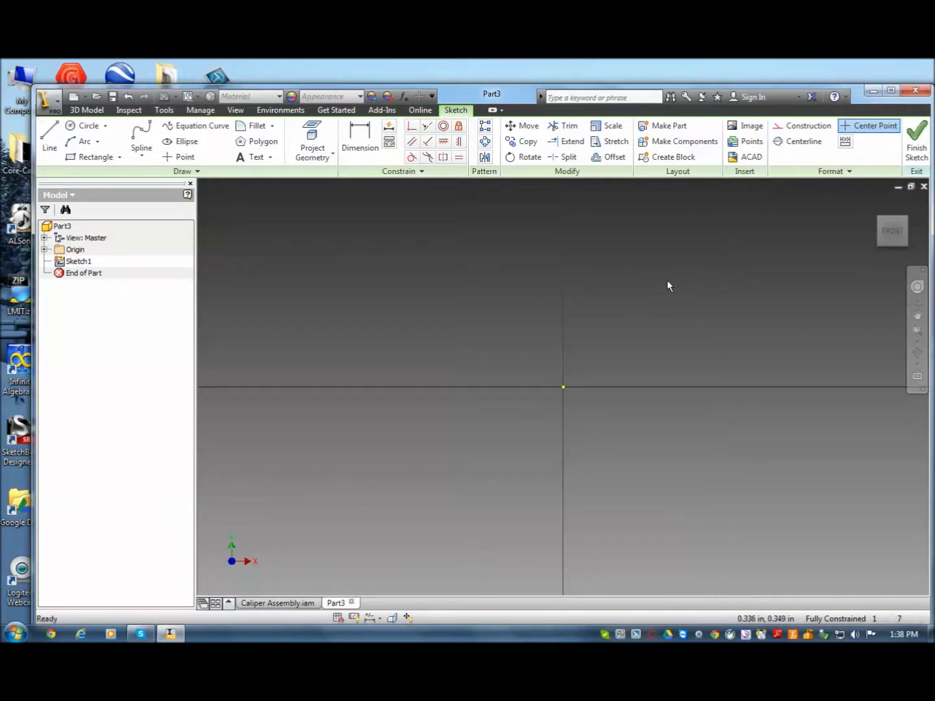
# - Draw an 11 3/8 in by 5/8 in rectangle cornered at the origin, then view it from the front
pyautogui.click(85, 156)
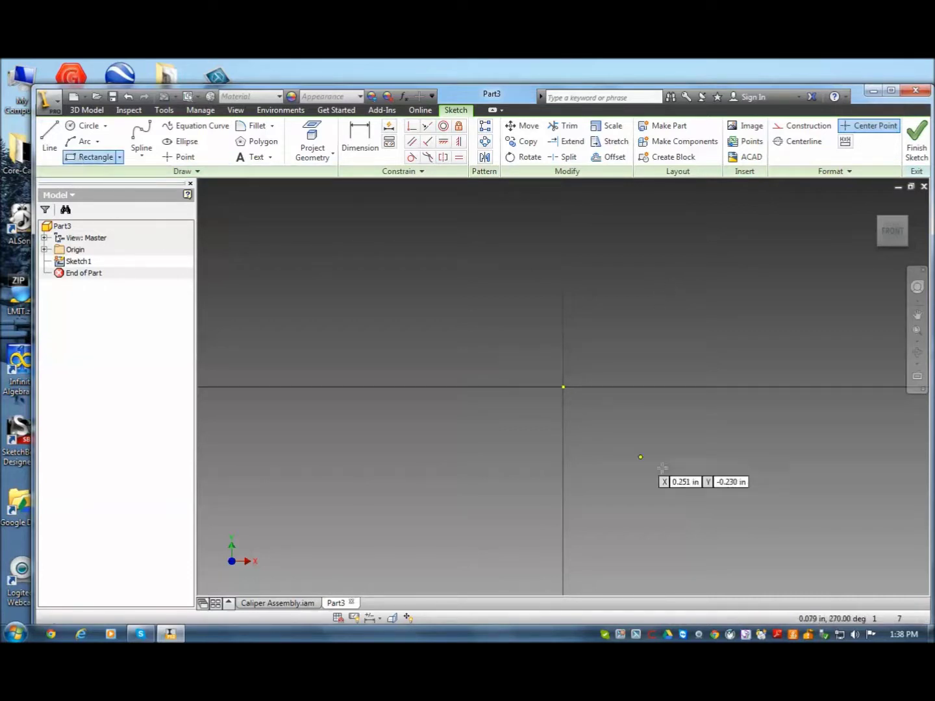
pyautogui.click(563, 386)
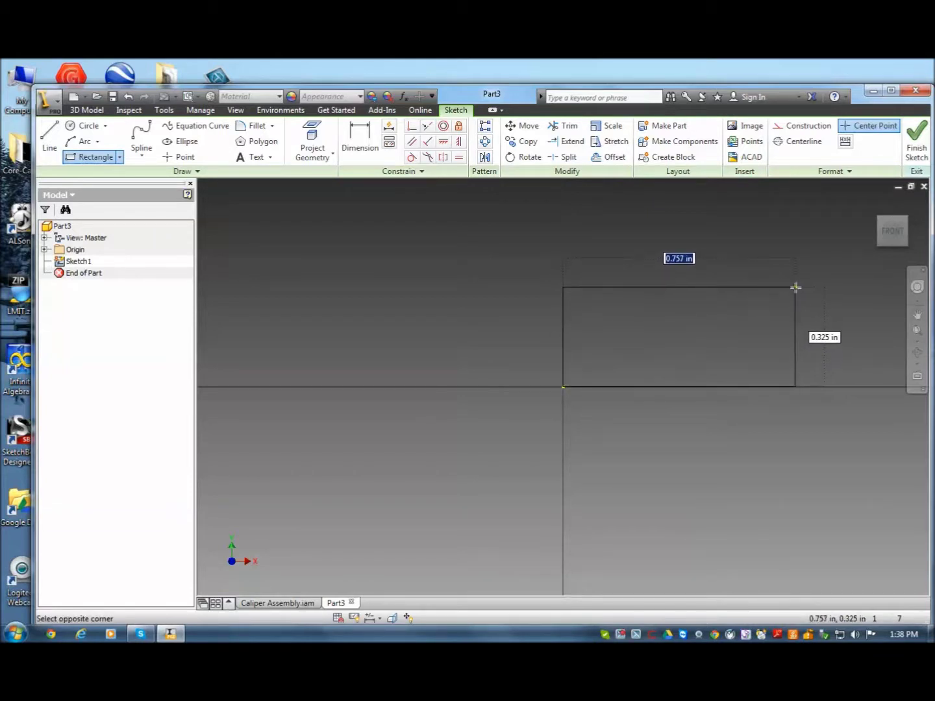
pyautogui.write('11')
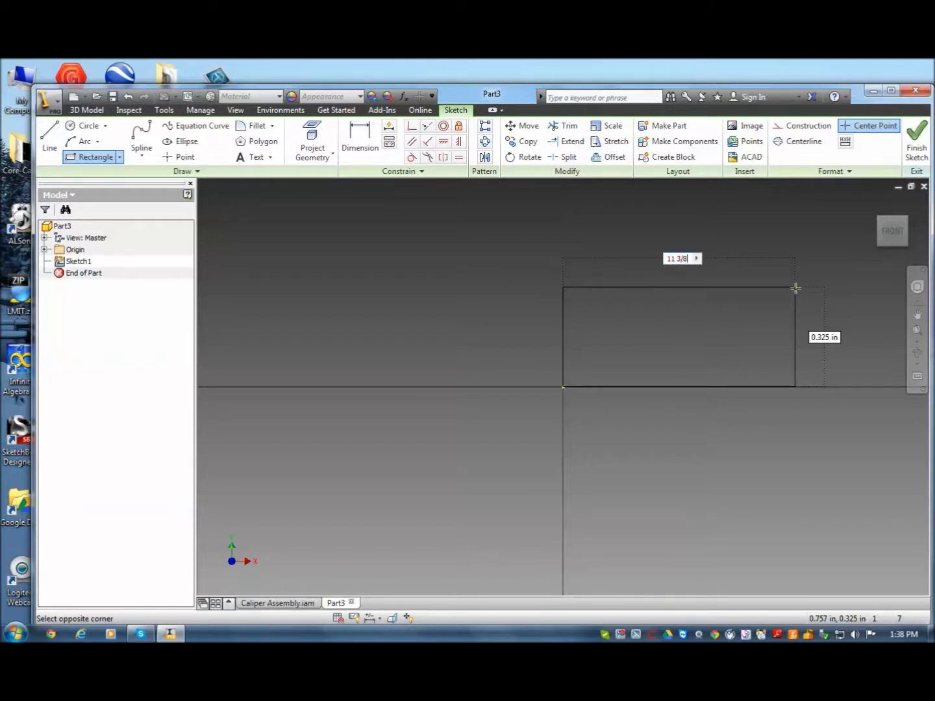
pyautogui.write('3/8')
pyautogui.press('Tab')
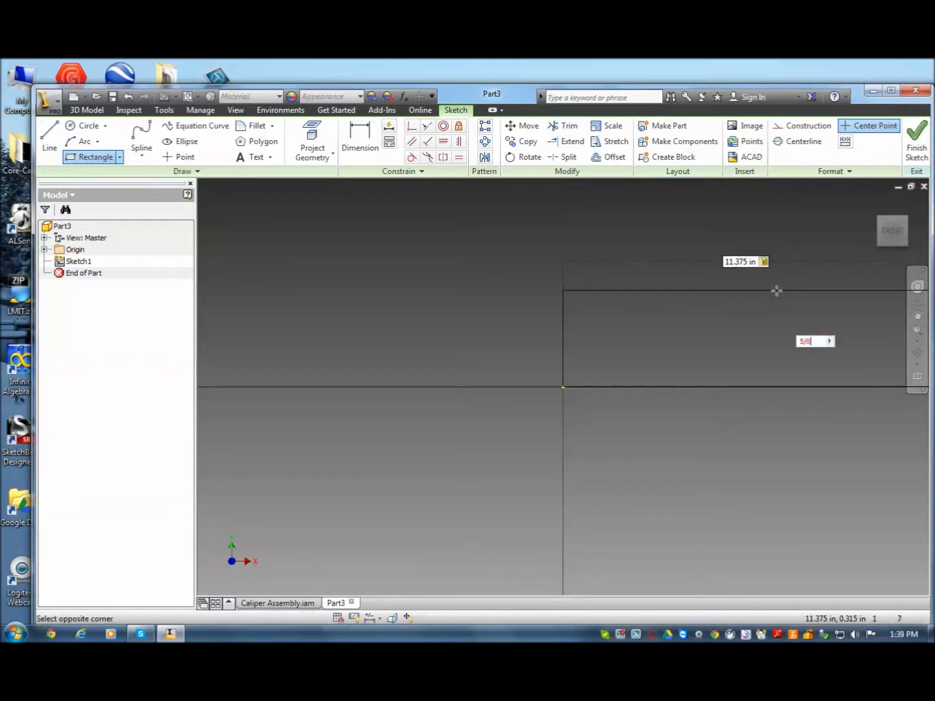
pyautogui.press('Return')
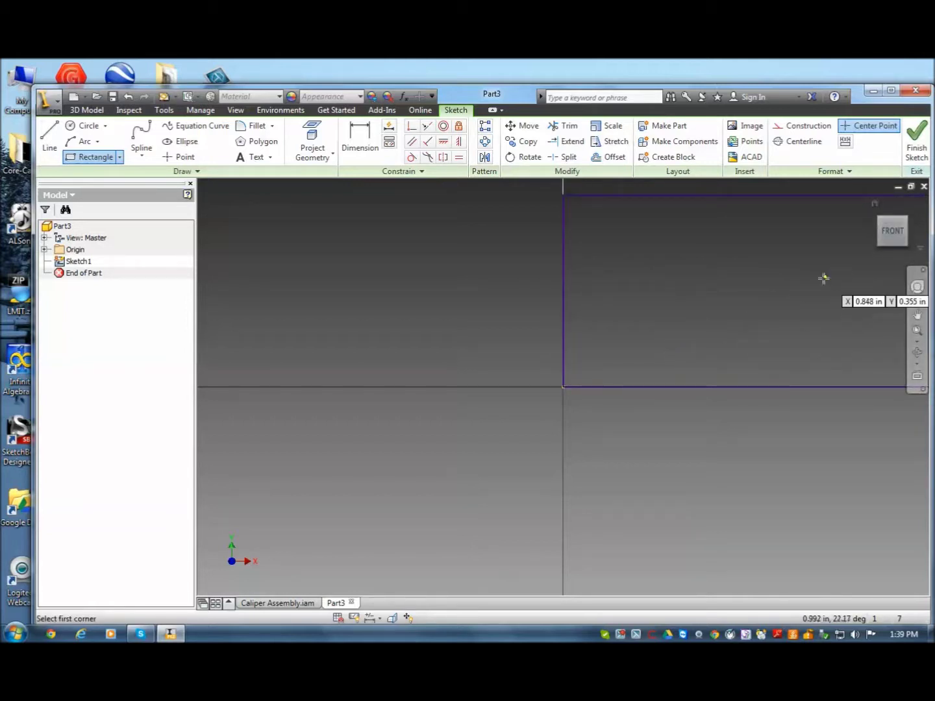
pyautogui.click(873, 204)
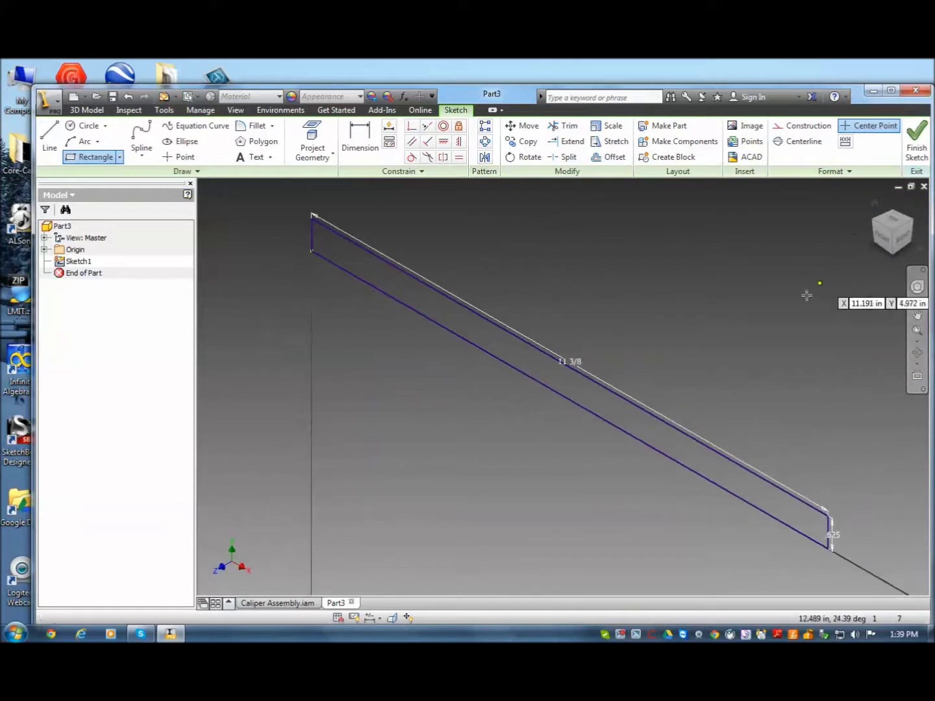
pyautogui.click(890, 245)
# - Draw a 1.500 in wide rectangle spanning the right end of the bar
pyautogui.scroll(-2, 702, 315)
pyautogui.scroll(4, 701, 315)
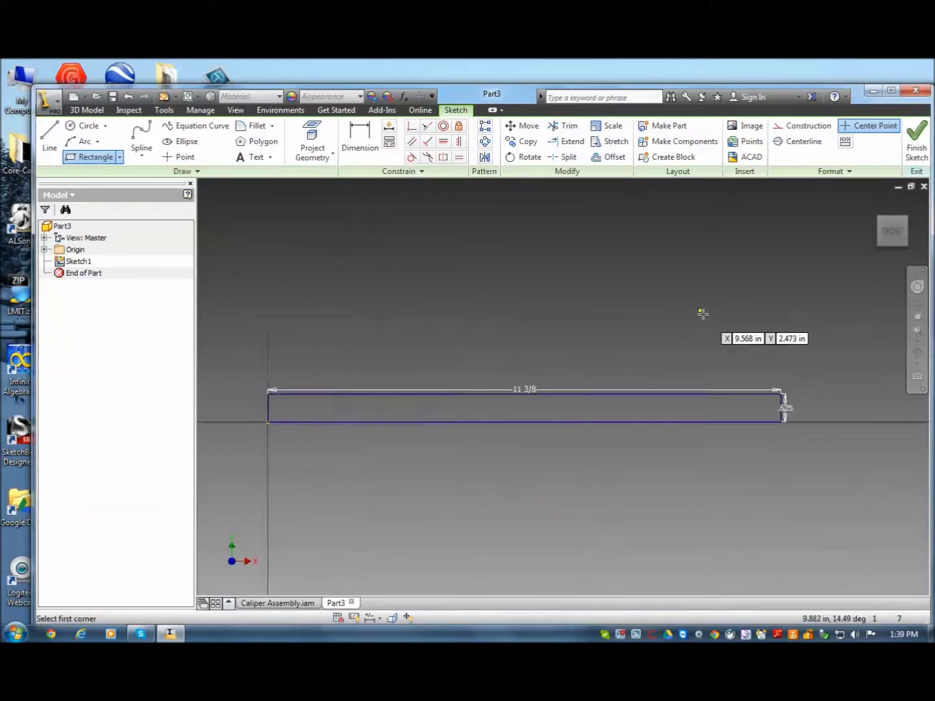
pyautogui.scroll(2, 754, 399)
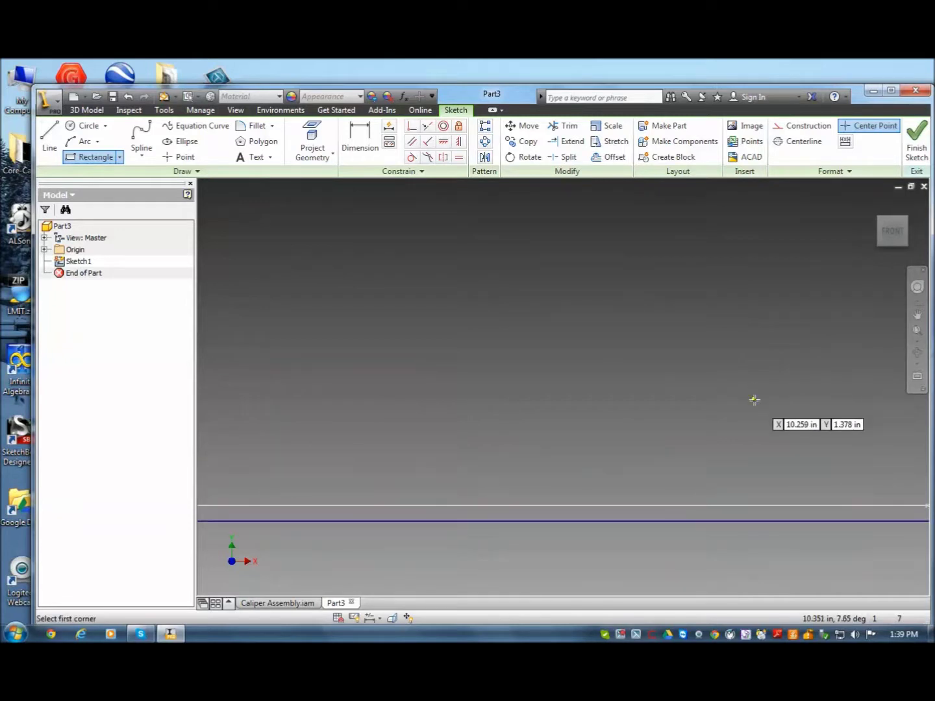
pyautogui.scroll(-4, 681, 361)
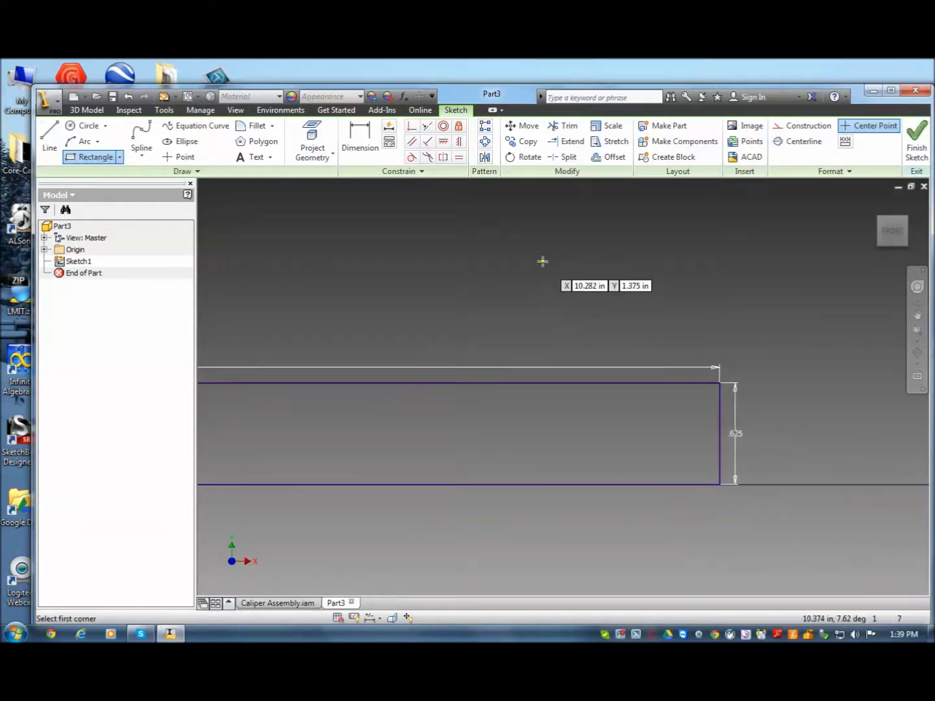
pyautogui.click(719, 383)
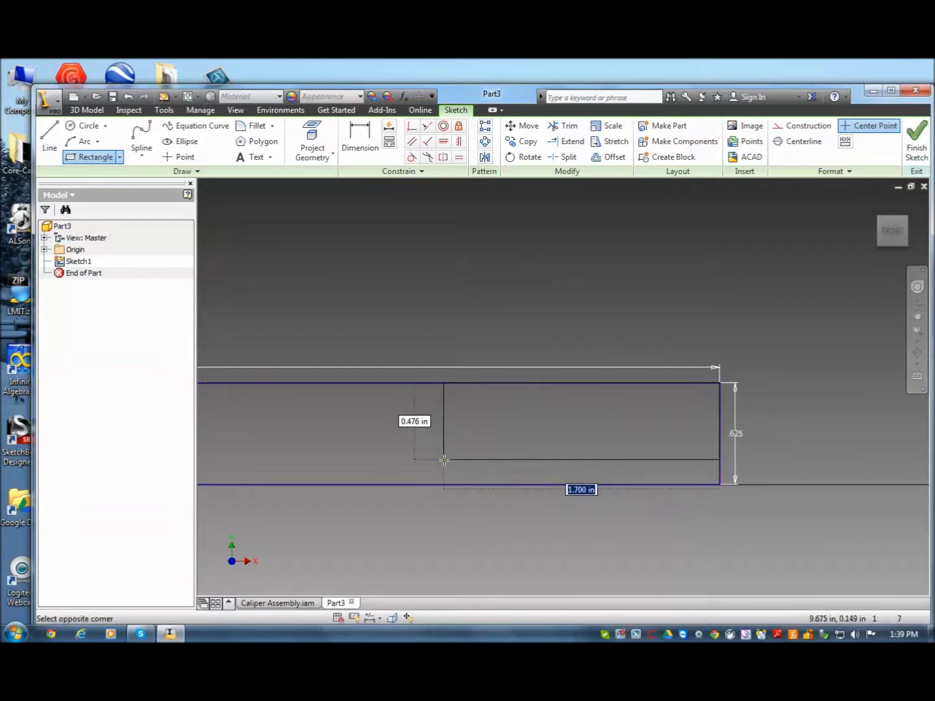
pyautogui.write('1.5')
pyautogui.press('Tab')
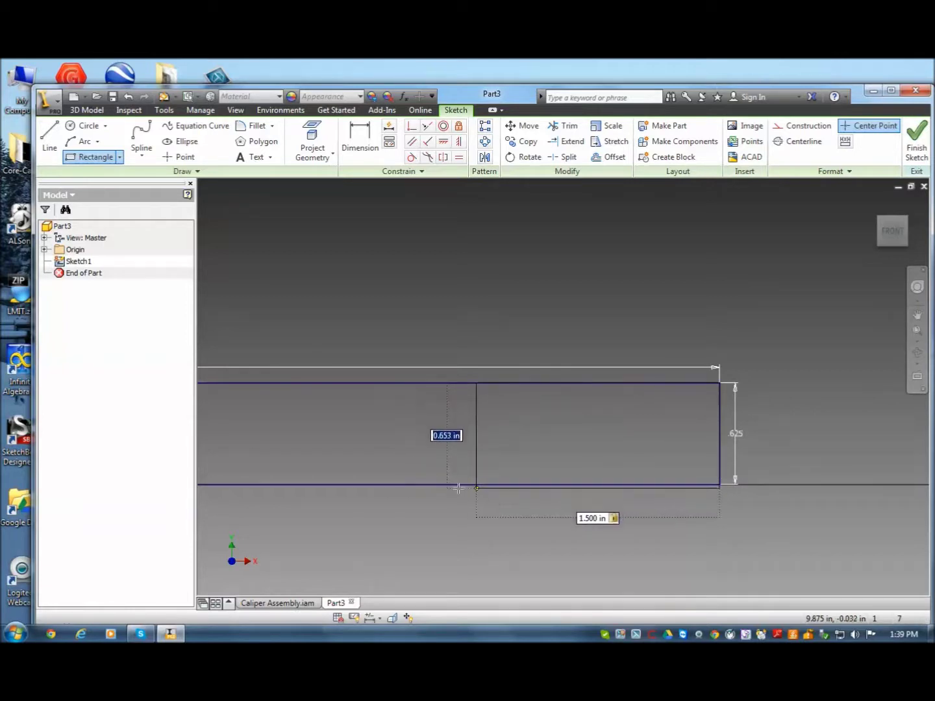
pyautogui.click(459, 484)
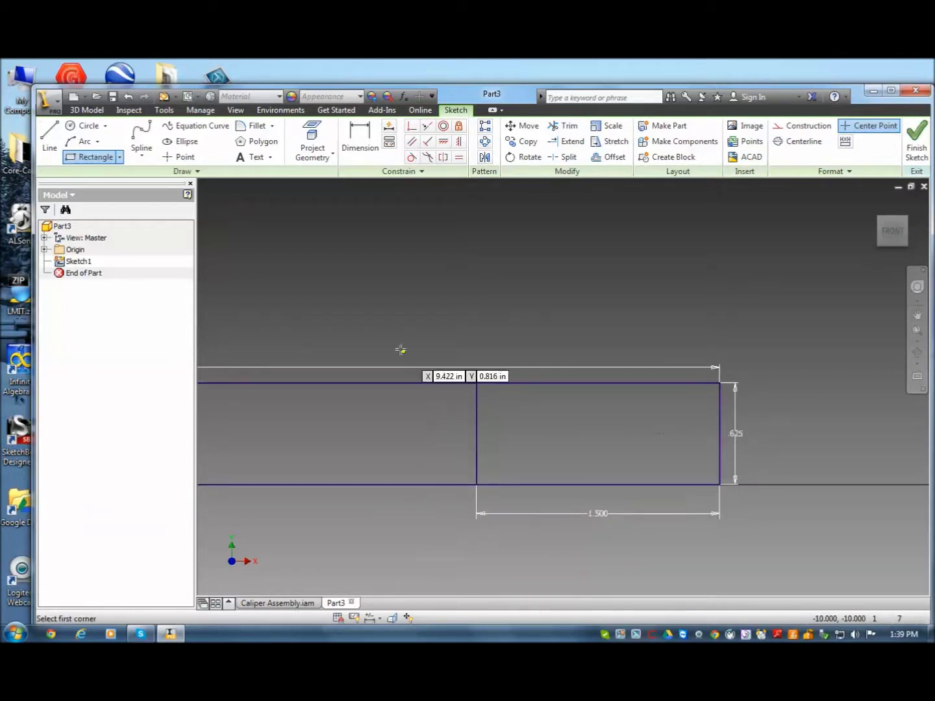
pyautogui.rightClick(351, 283)
pyautogui.press('Escape')
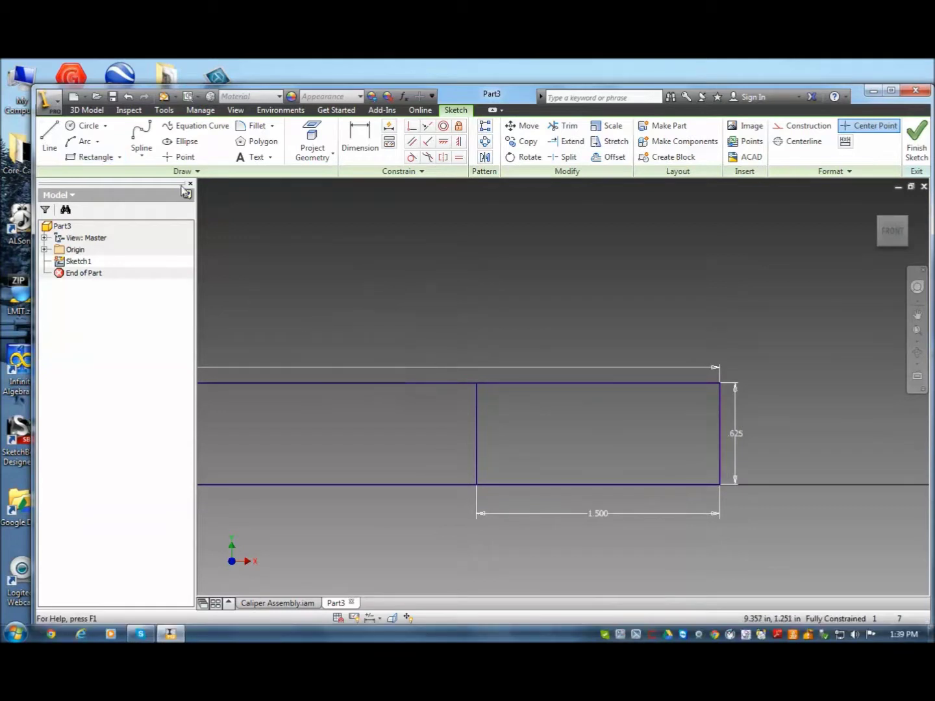
# - Draw two lines from the right-edge midpoint to the small rectangle's top-left and bottom-left corners
pyautogui.click(50, 140)
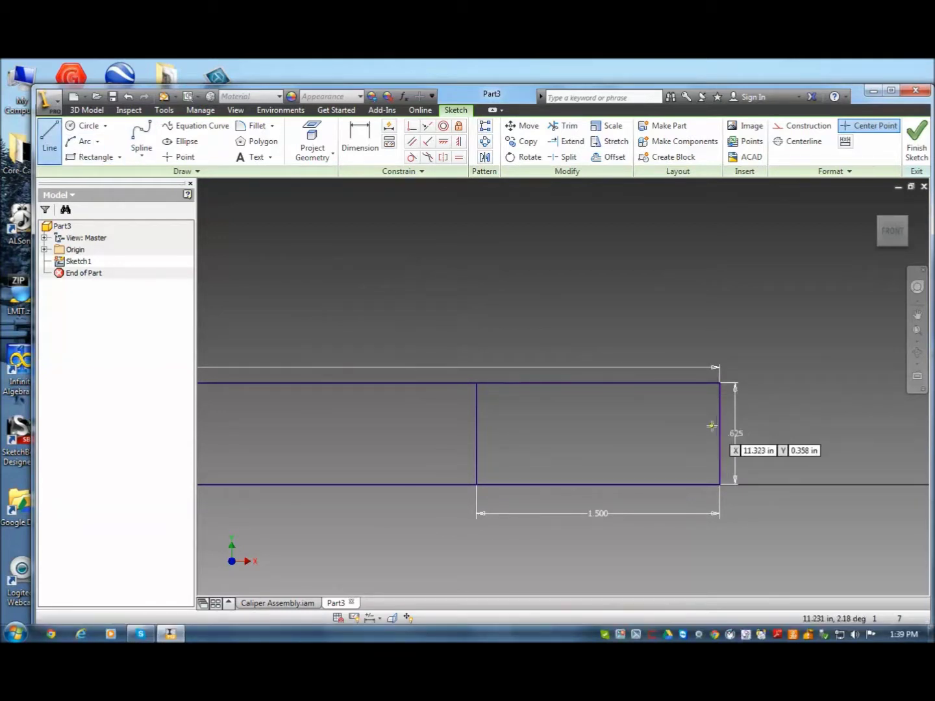
pyautogui.click(720, 434)
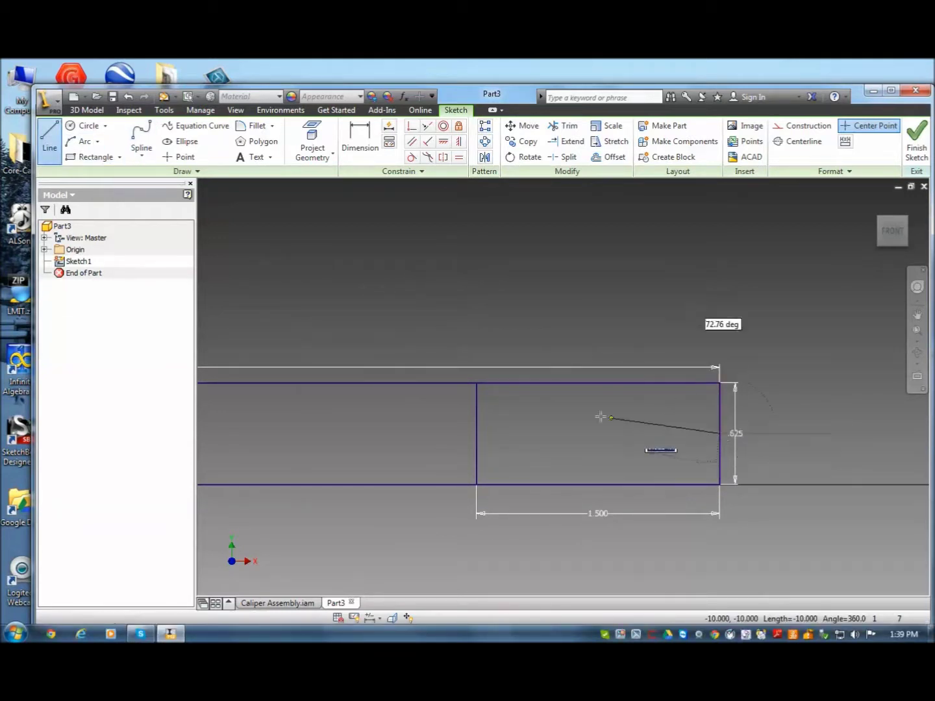
pyautogui.doubleClick(476, 384)
pyautogui.click(719, 433)
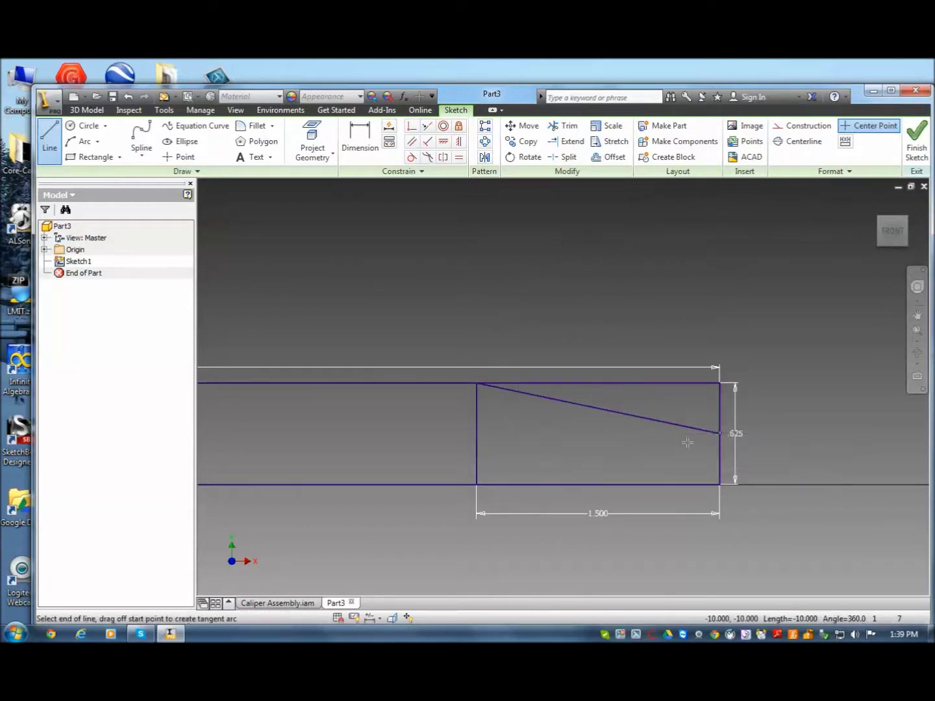
pyautogui.doubleClick(476, 483)
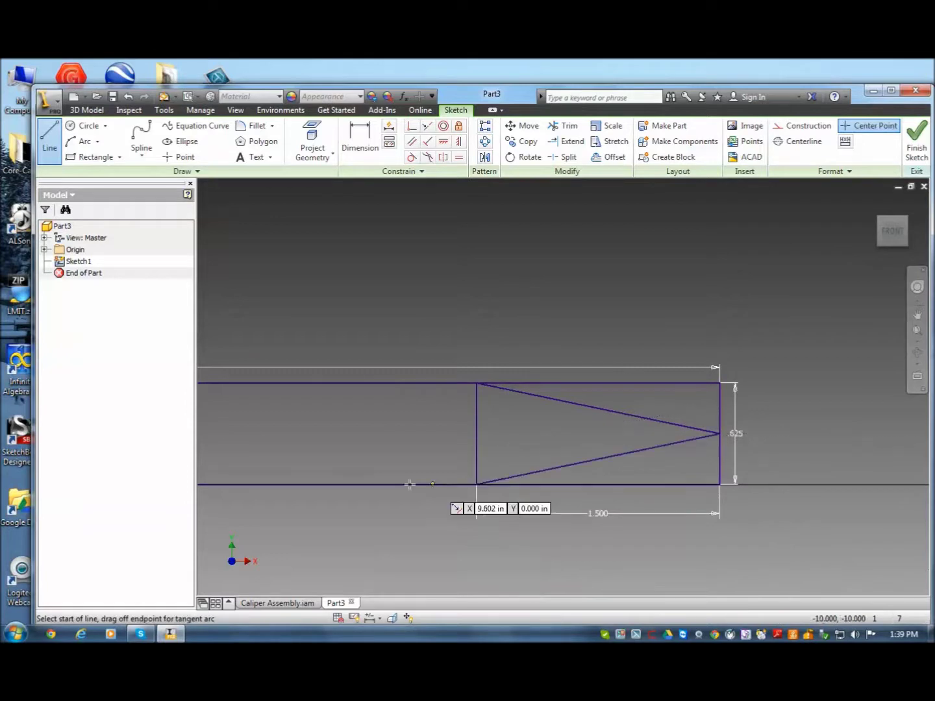
pyautogui.rightClick(680, 296)
# - Delete the small rectangle's top, right and bottom edges, leaving the triangular point
pyautogui.click(718, 296)
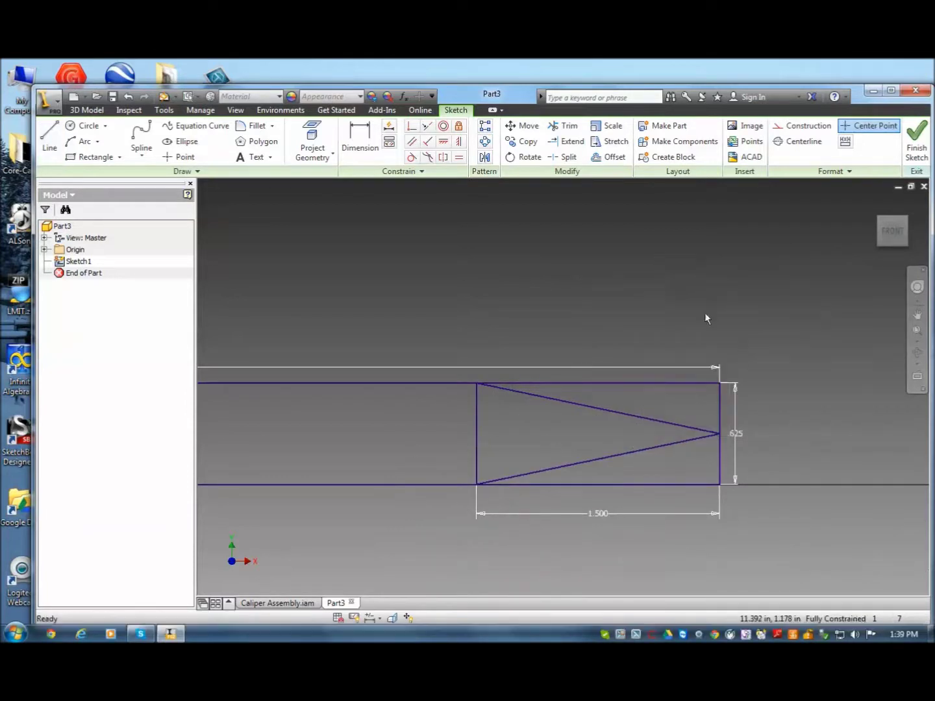
pyautogui.click(681, 381)
pyautogui.press('Delete')
pyautogui.click(721, 403)
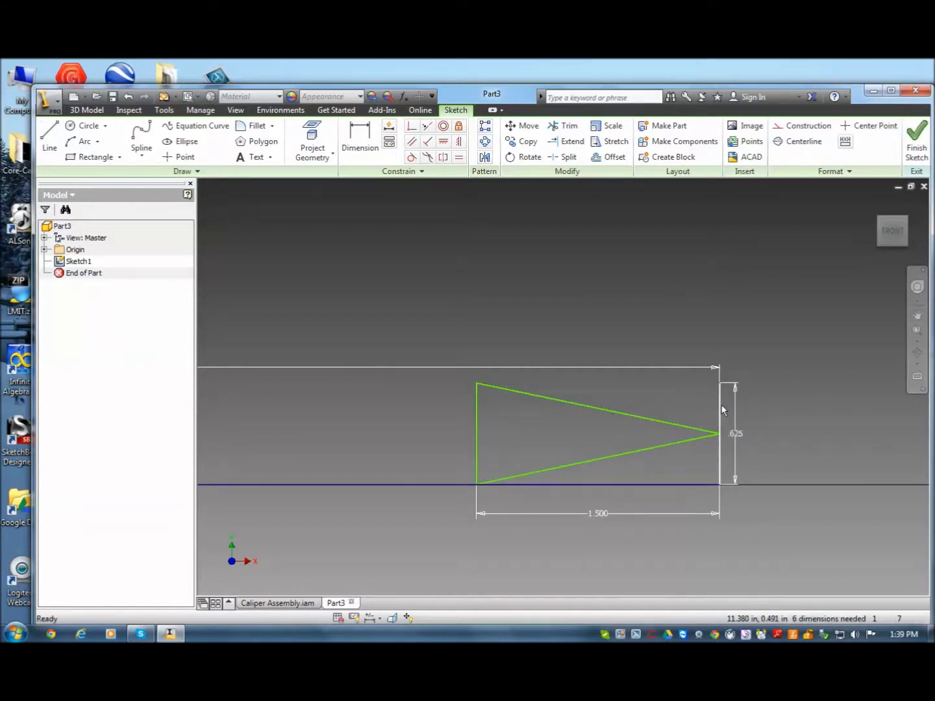
pyautogui.press('Delete')
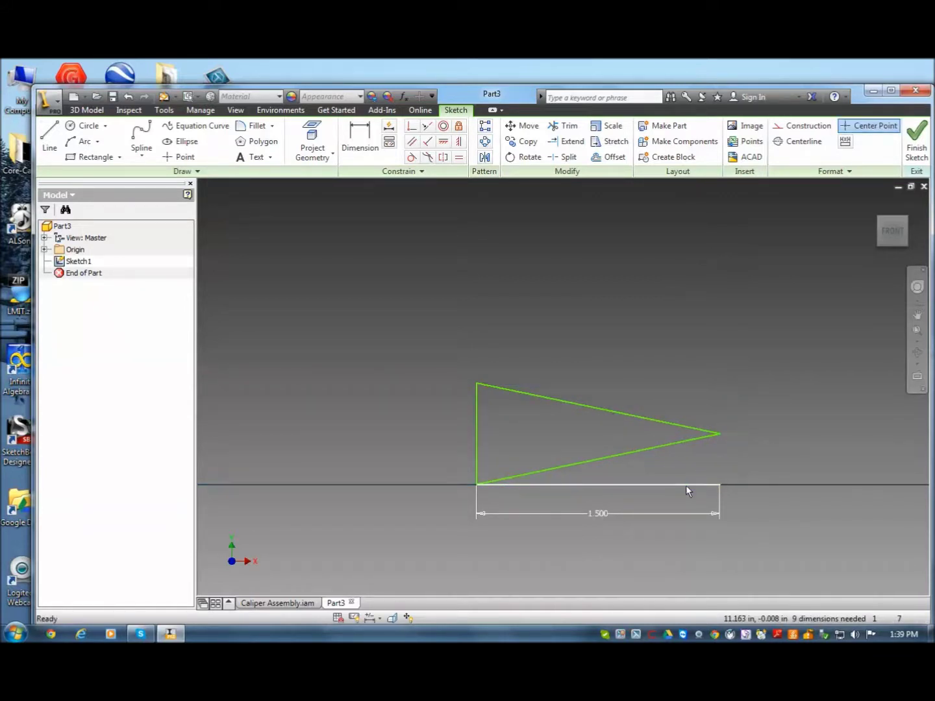
pyautogui.click(685, 485)
pyautogui.press('Delete')
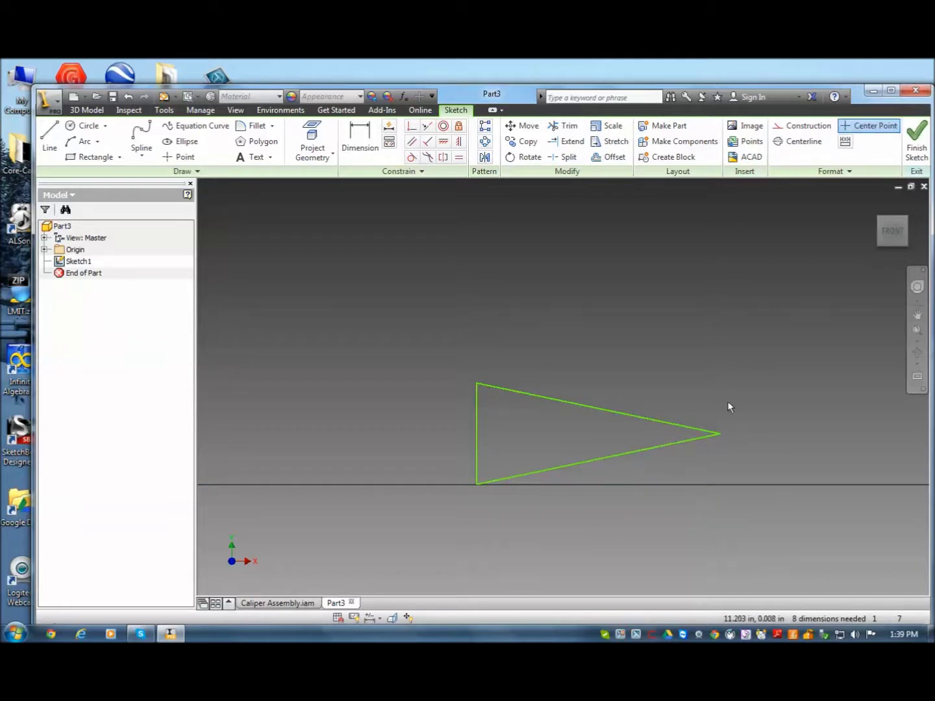
# - Redraw the bar's top and bottom edges up to the point, and delete the stray vertical line
pyautogui.scroll(-5, 733, 396)
pyautogui.scroll(5, 740, 393)
pyautogui.scroll(-2, 757, 393)
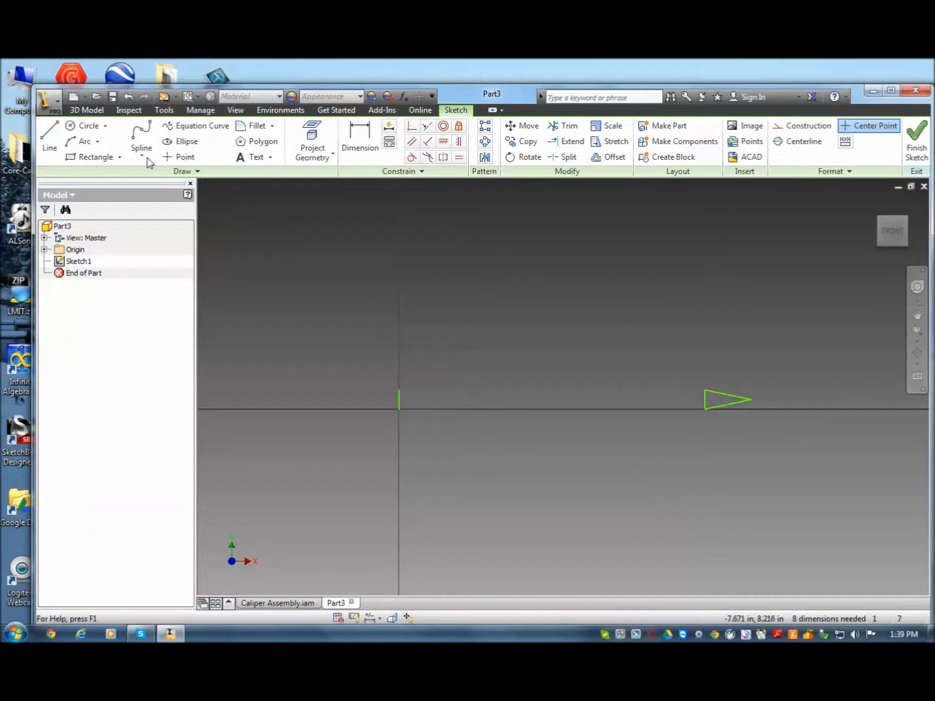
pyautogui.click(50, 137)
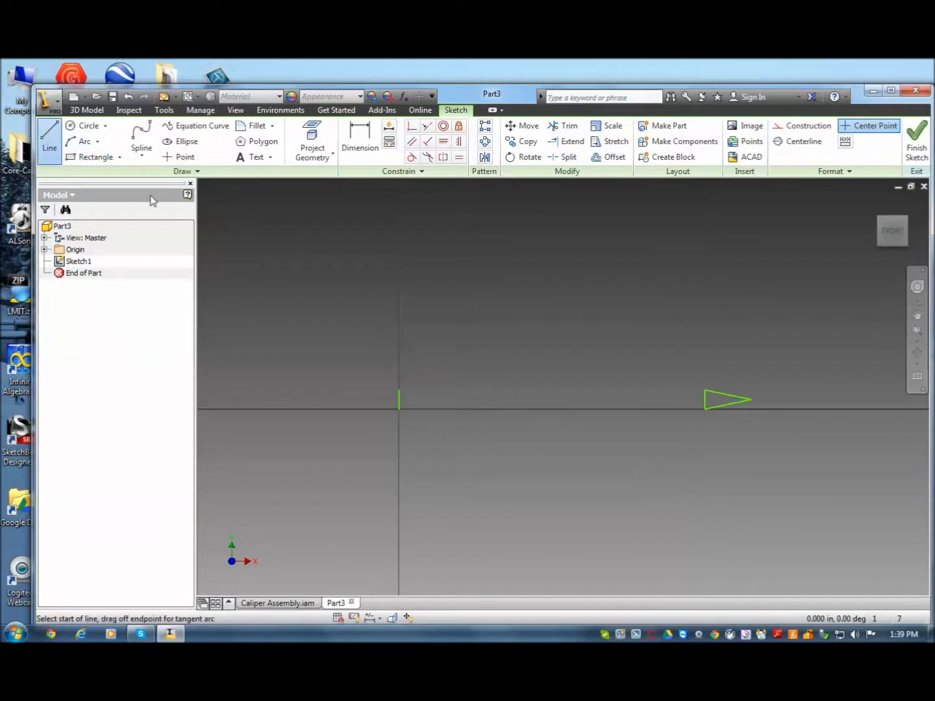
pyautogui.click(401, 389)
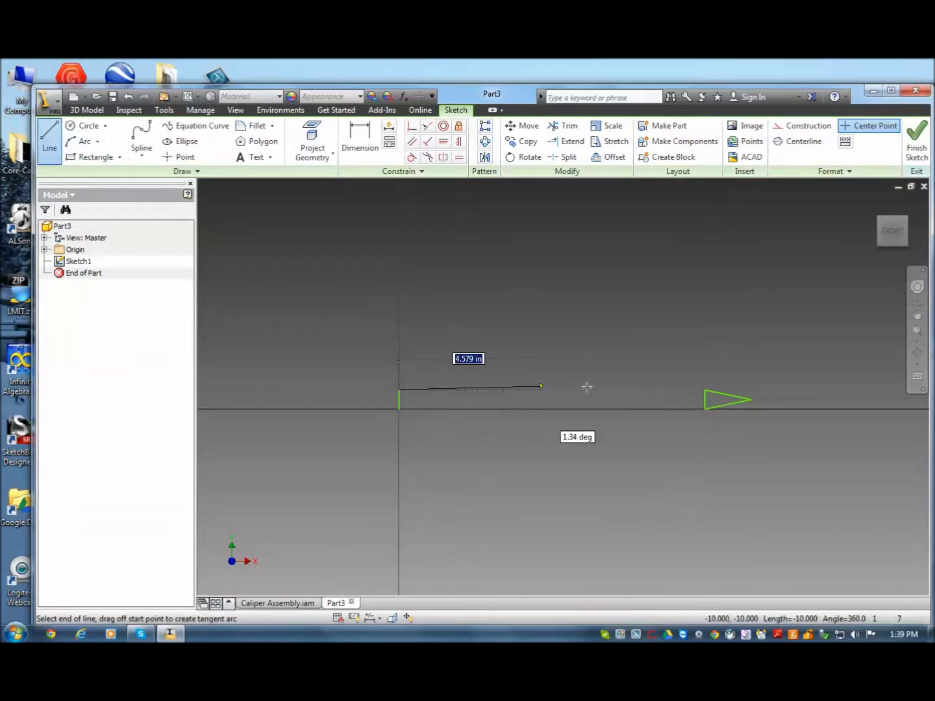
pyautogui.click(704, 390)
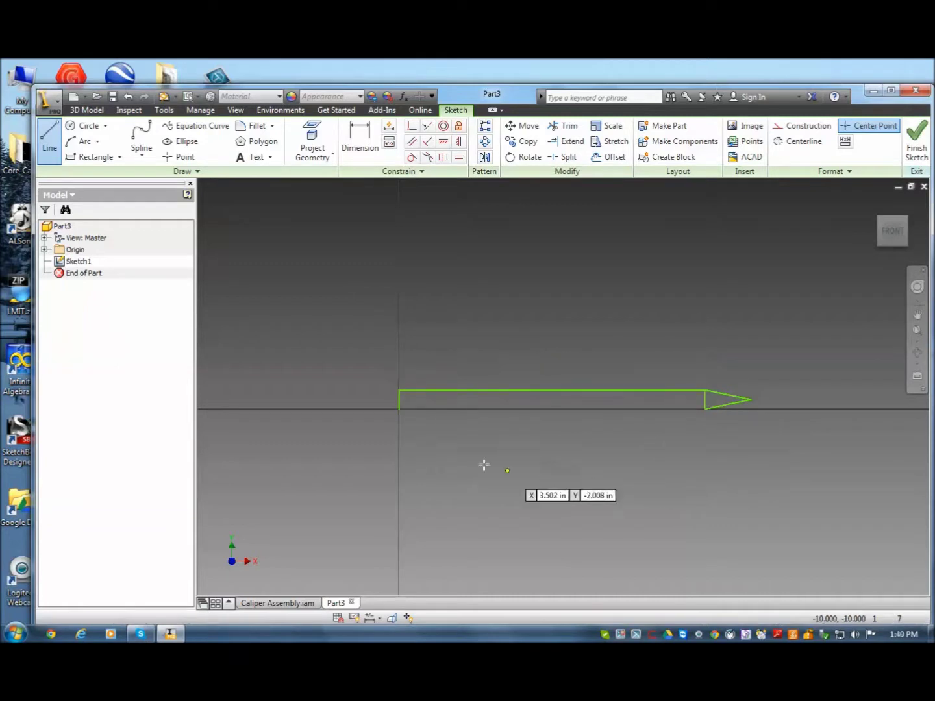
pyautogui.click(400, 409)
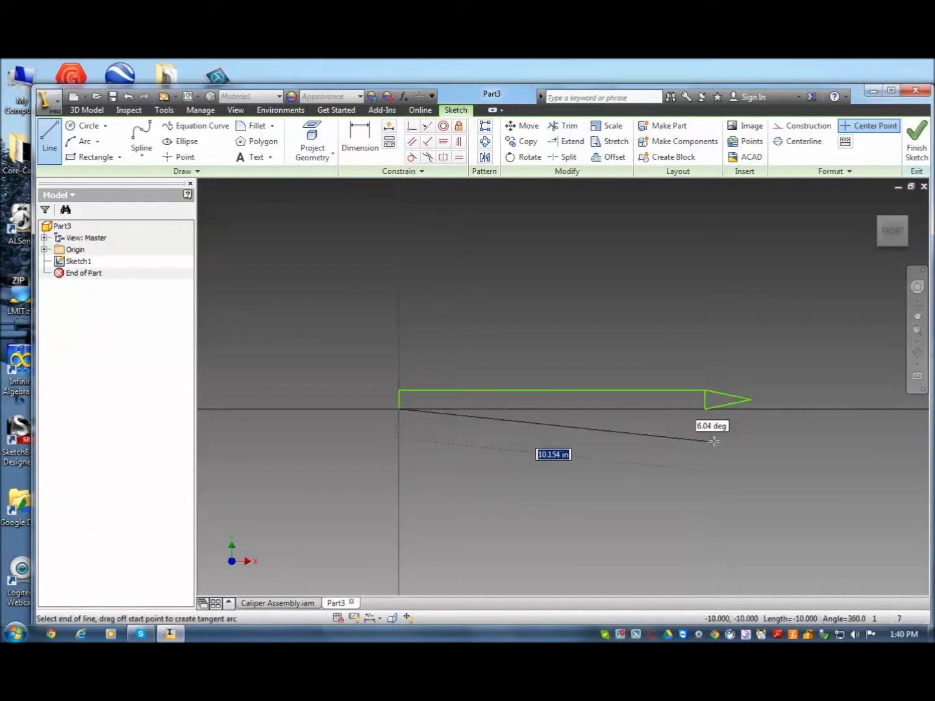
pyautogui.click(705, 410)
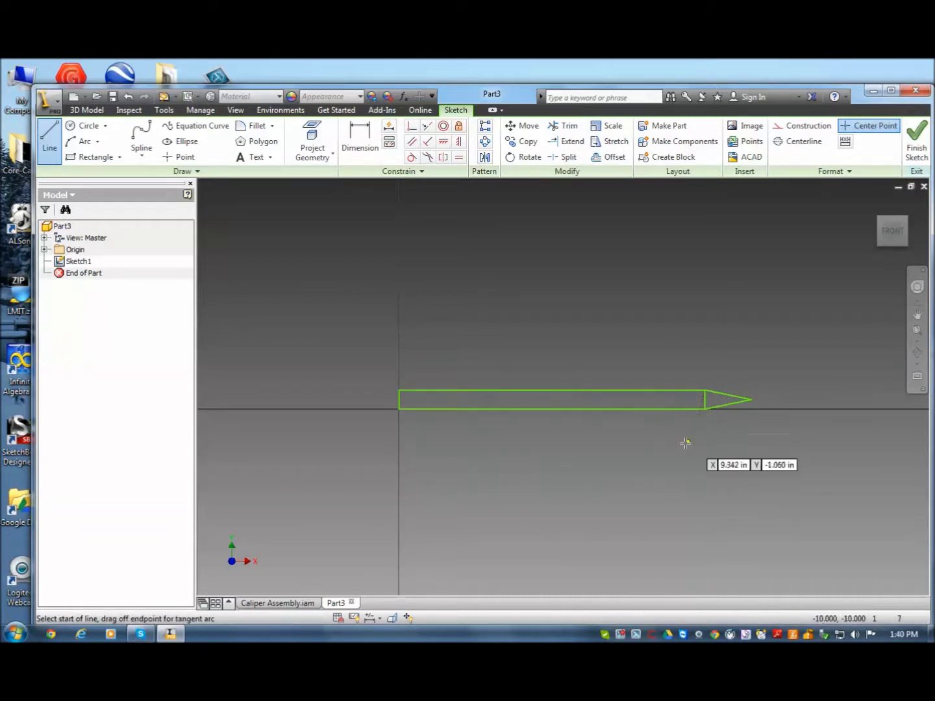
pyautogui.rightClick(660, 452)
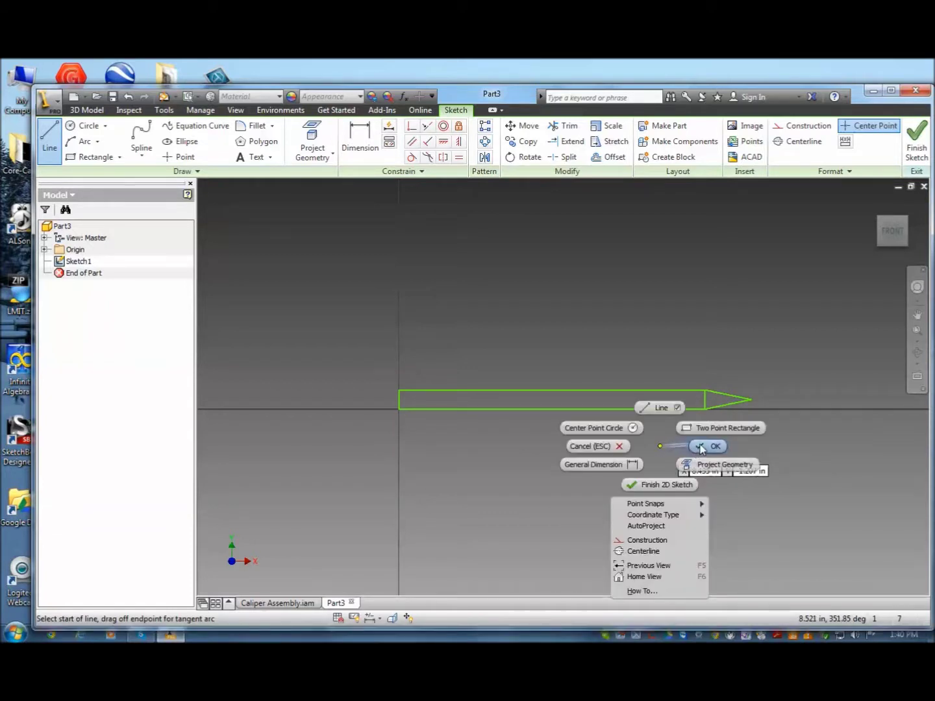
pyautogui.click(706, 447)
pyautogui.click(706, 407)
pyautogui.press('Delete')
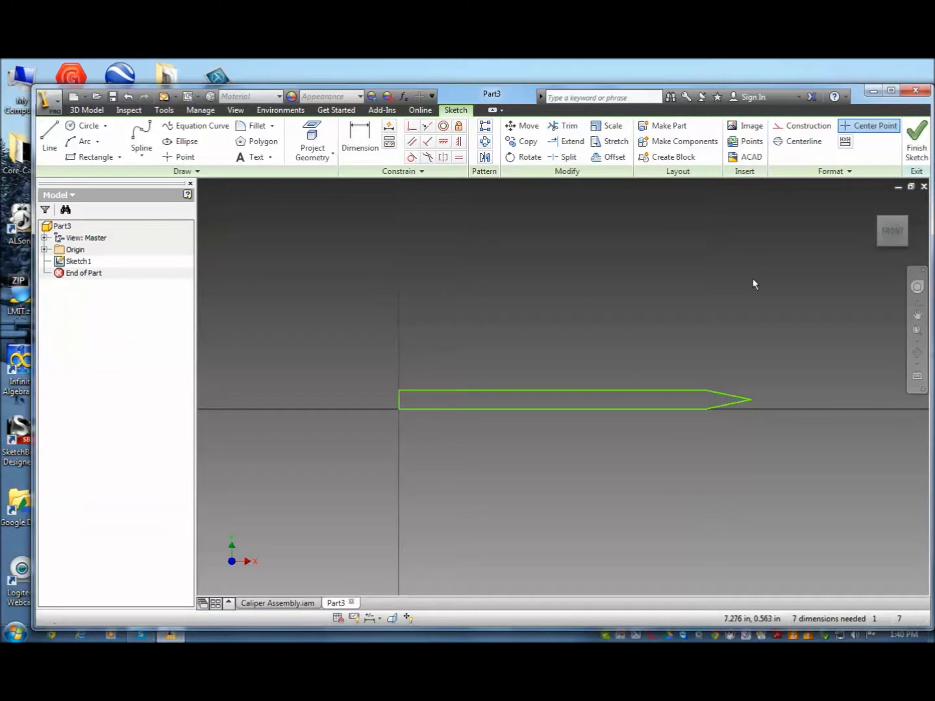
# - Finish the sketch and extrude the pointed outline 0.25 in, in the flipped direction
pyautogui.click(914, 149)
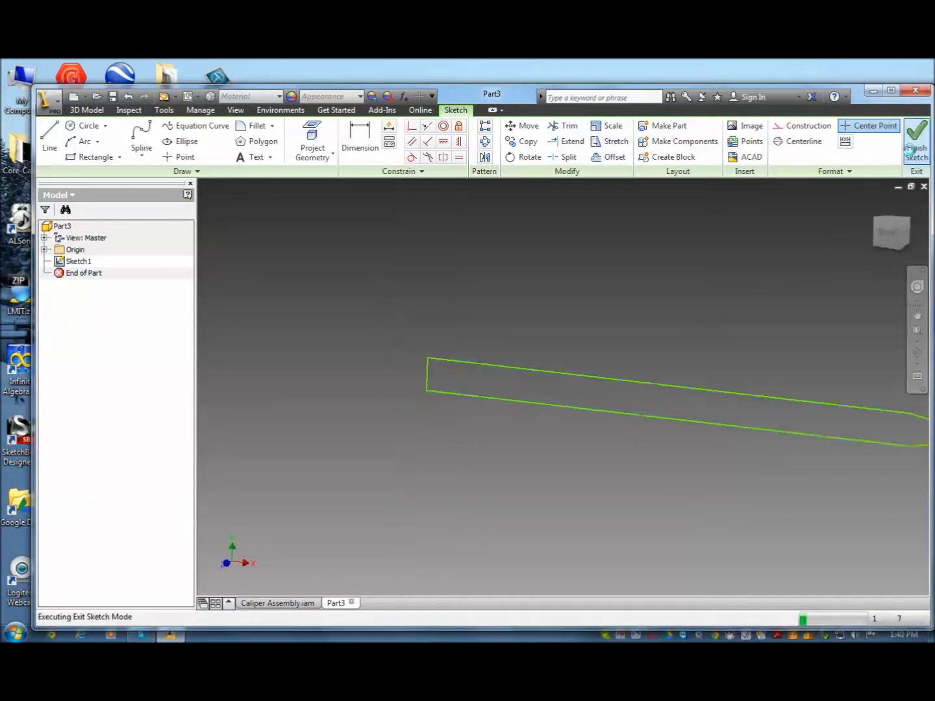
pyautogui.click(874, 204)
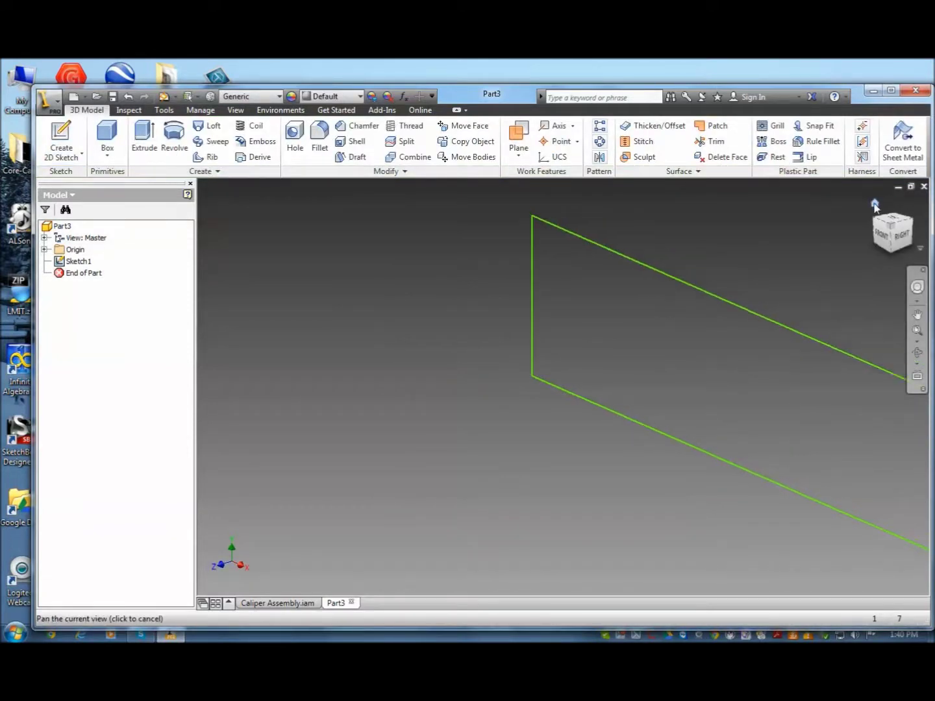
pyautogui.click(139, 159)
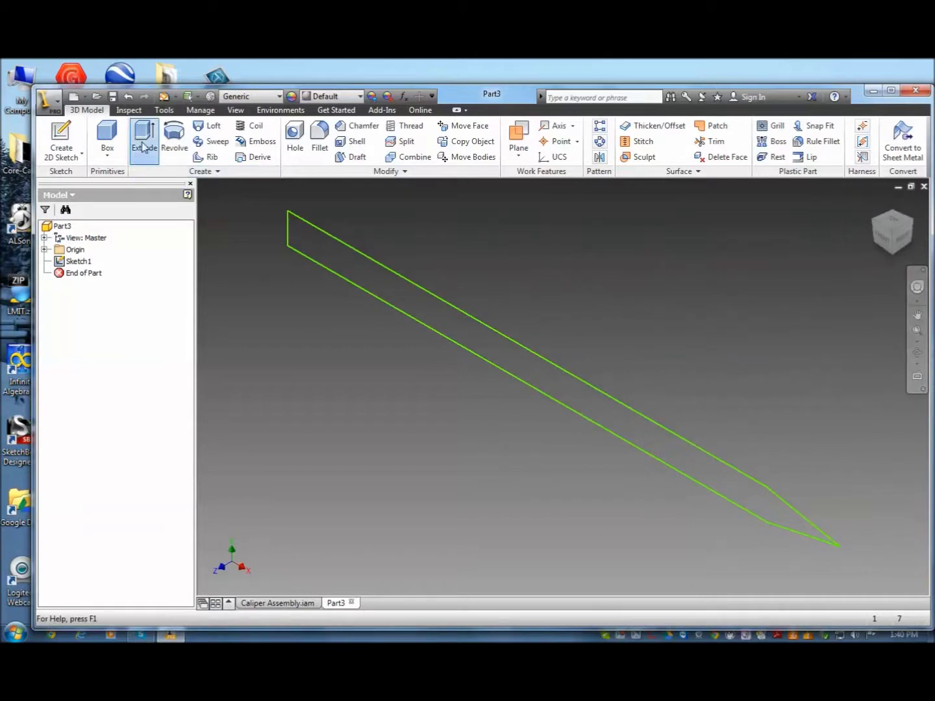
pyautogui.click(345, 274)
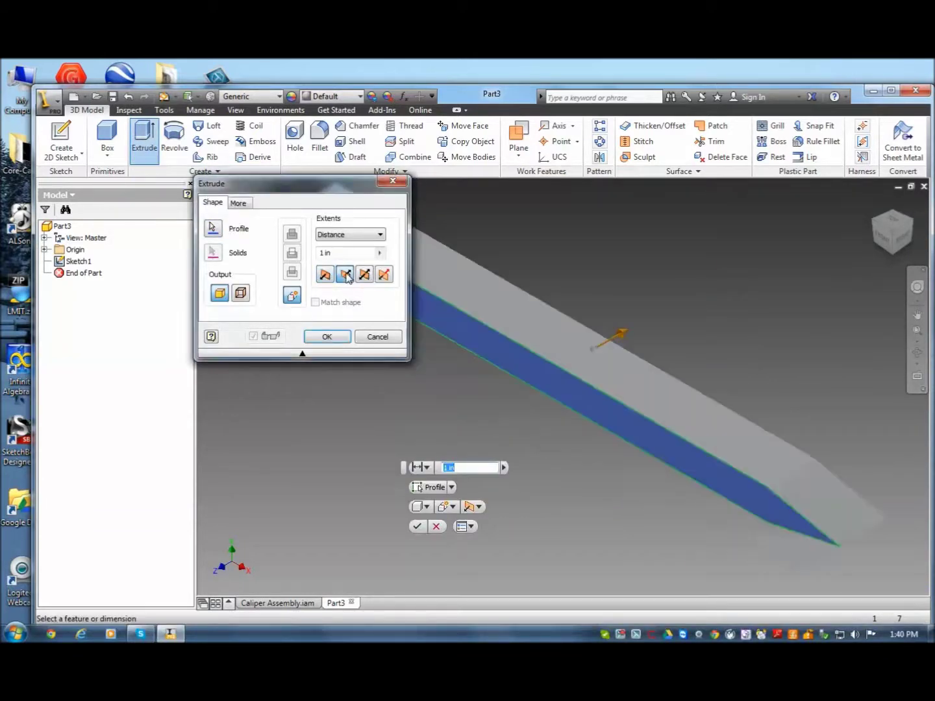
pyautogui.click(339, 254)
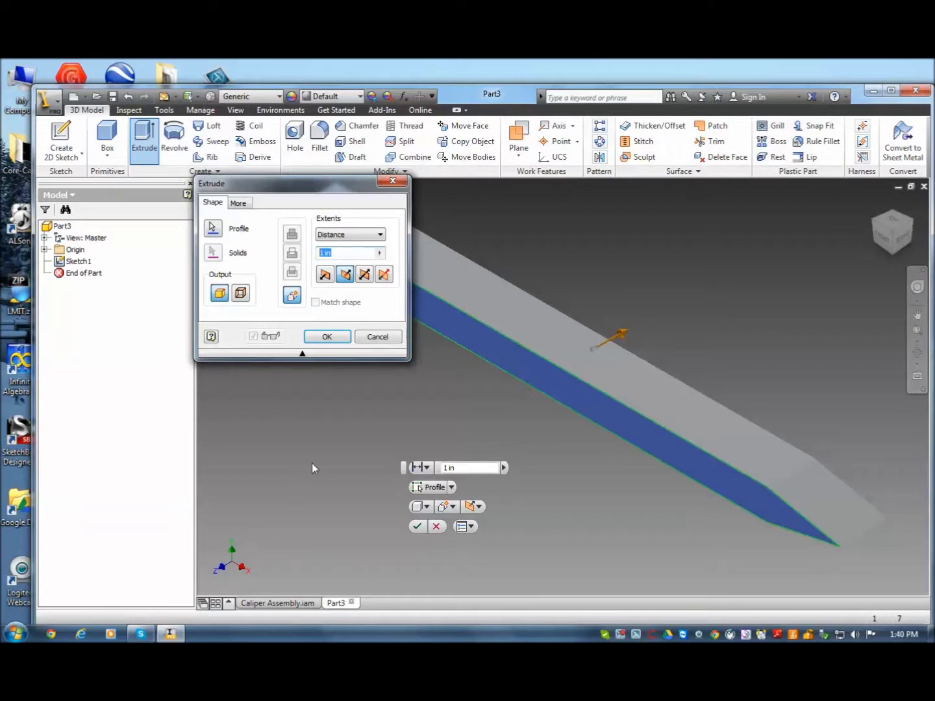
pyautogui.write('.25')
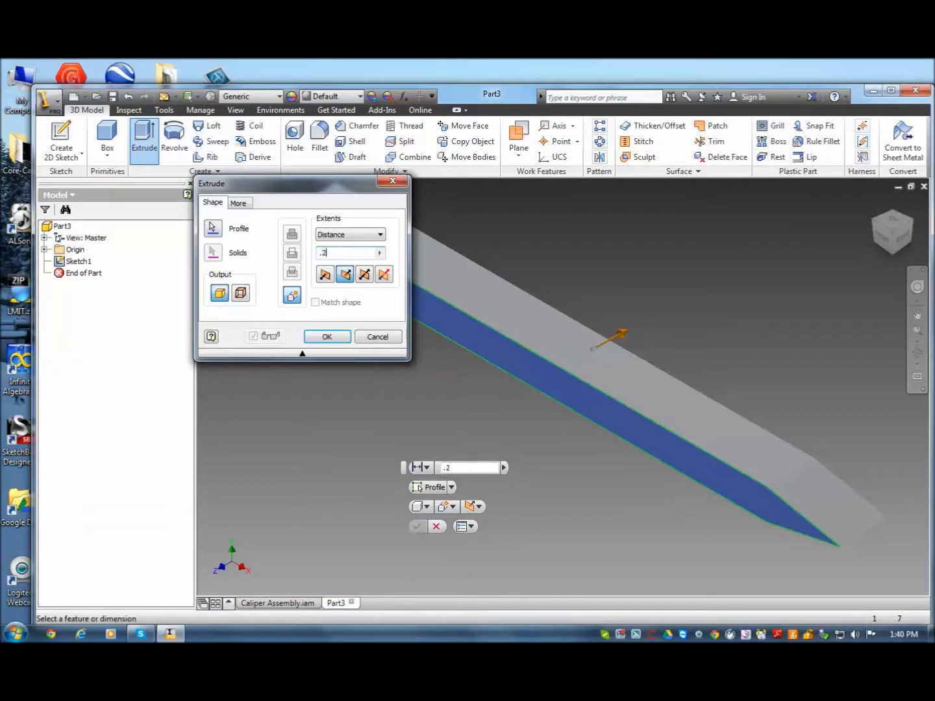
pyautogui.click(329, 337)
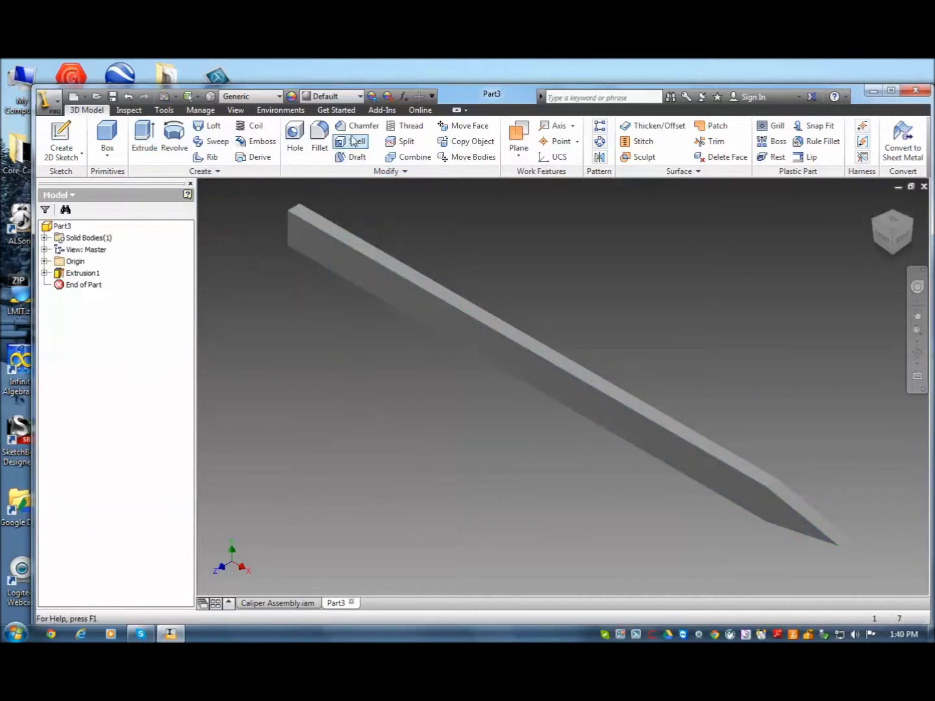
# - Assign the Wood (Birch) material to the arm part
pyautogui.click(280, 96)
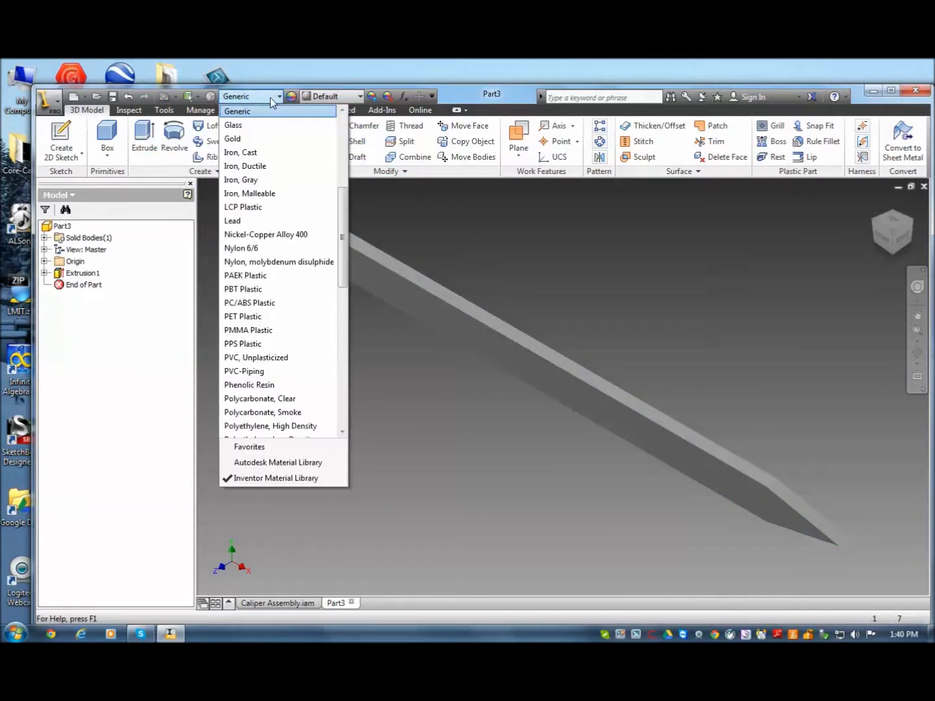
pyautogui.moveTo(343, 223); pyautogui.dragTo(344, 364)
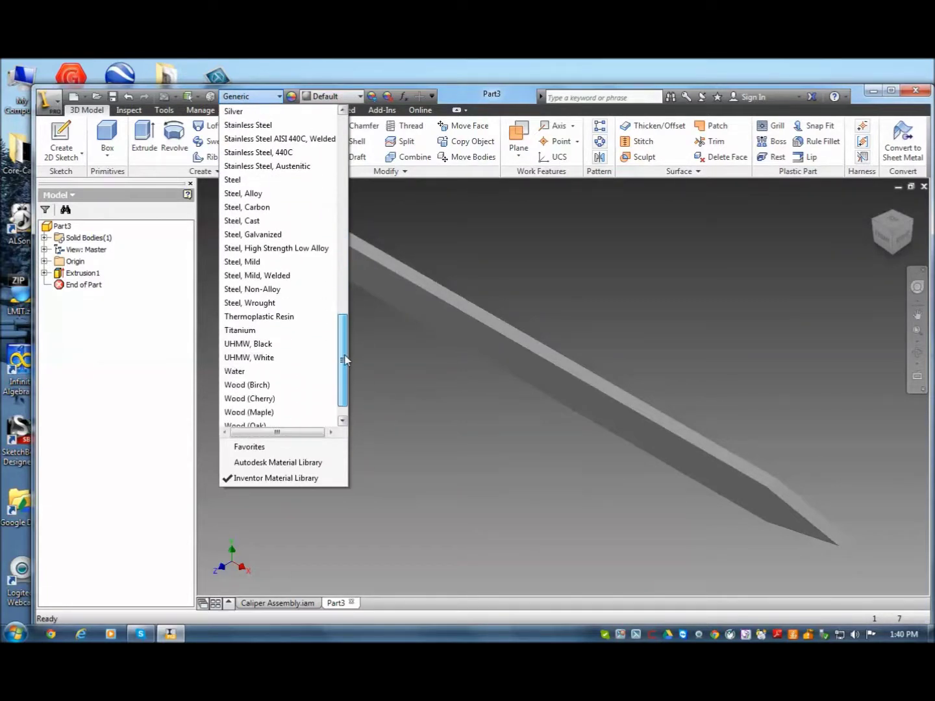
pyautogui.click(263, 386)
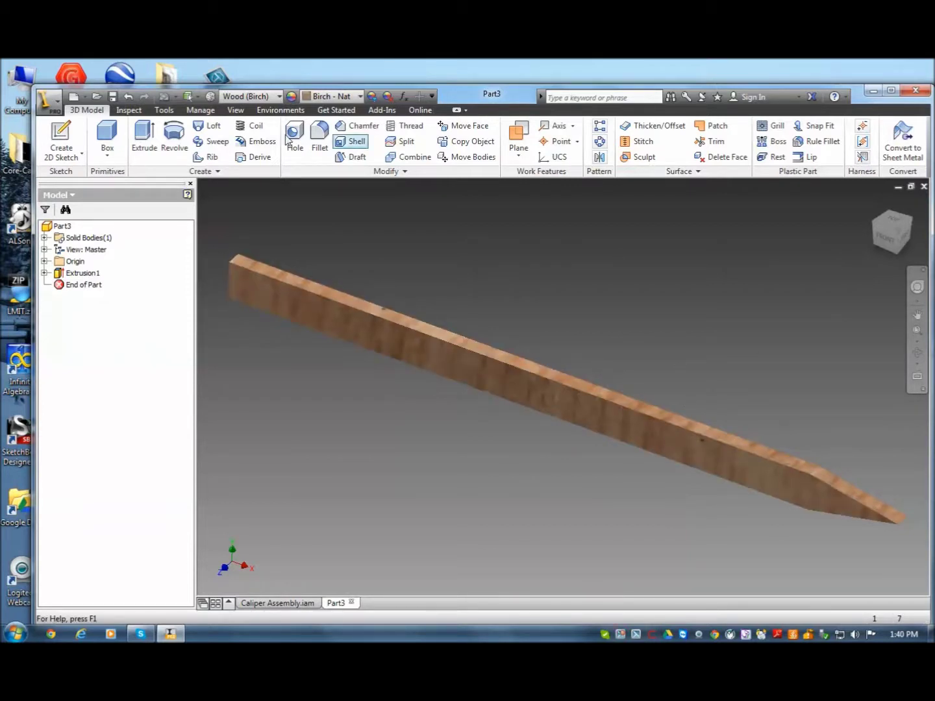
pyautogui.click(69, 144)
# - On the arm's face, draw a 0.25 in line then a 4.25 in line from the left end
pyautogui.click(244, 299)
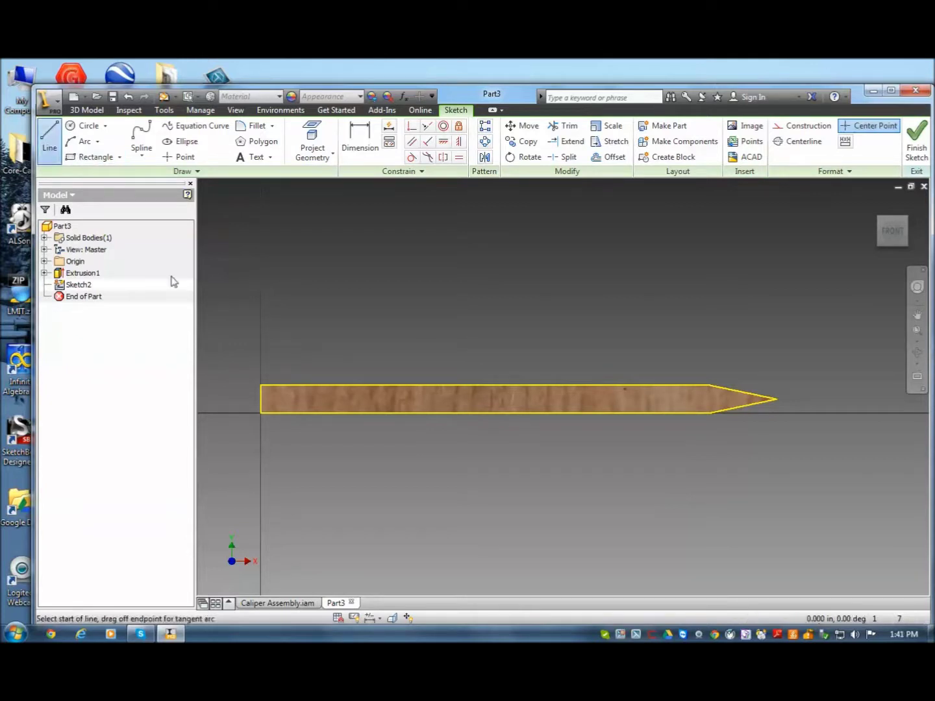
pyautogui.click(260, 399)
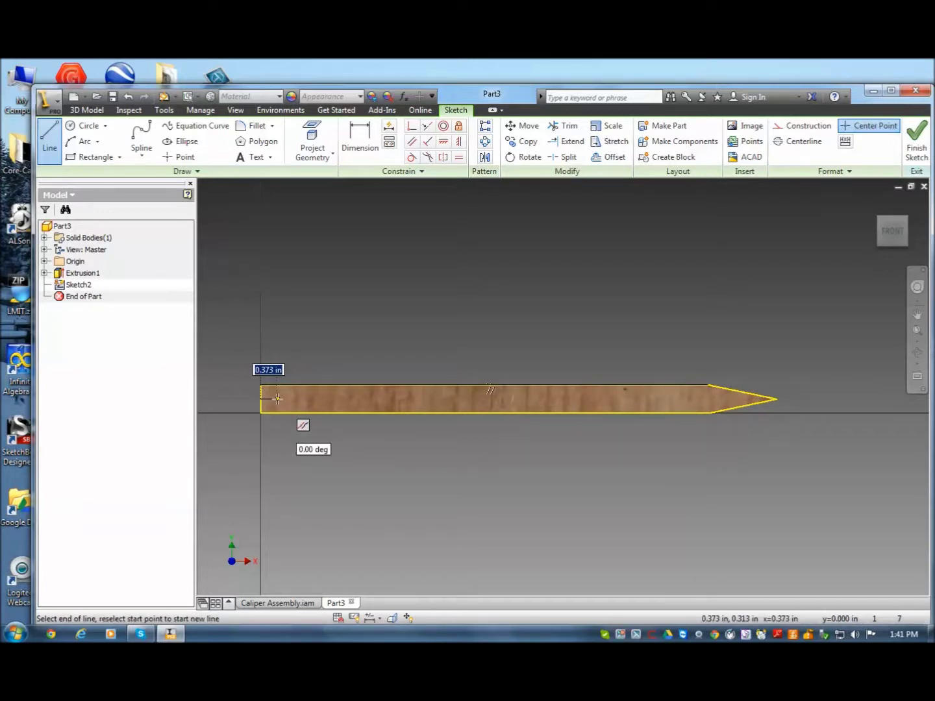
pyautogui.write('.25')
pyautogui.press('Return')
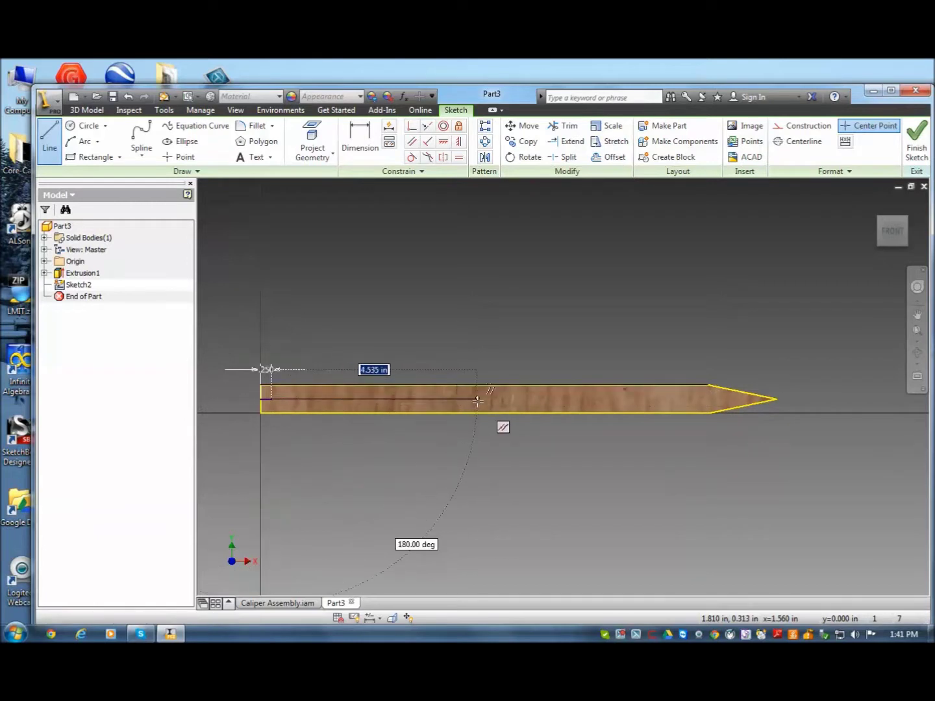
pyautogui.write('4.25')
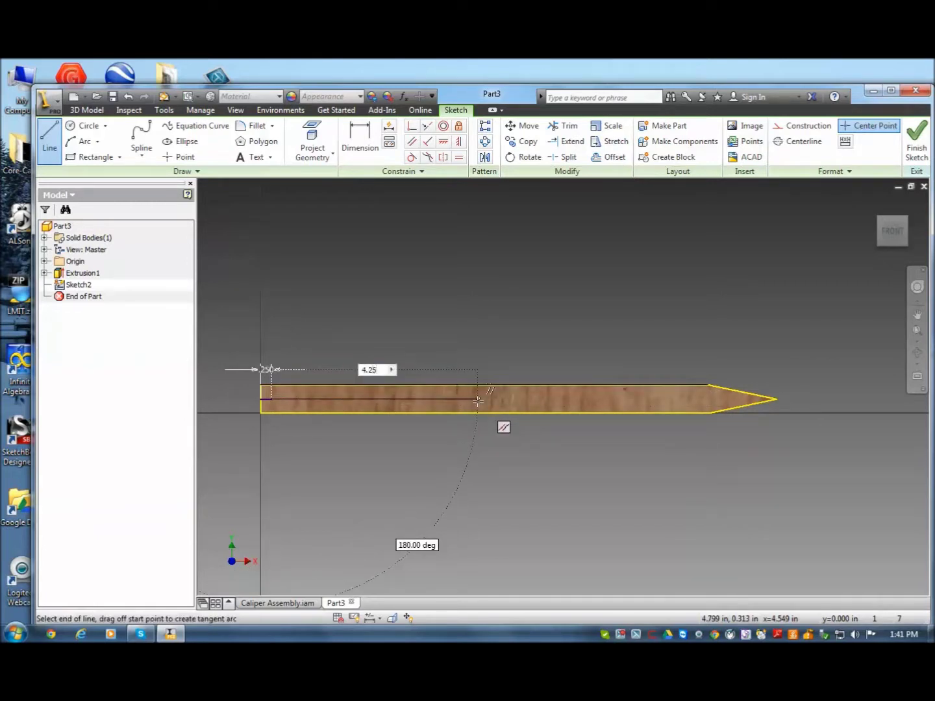
pyautogui.press('Return')
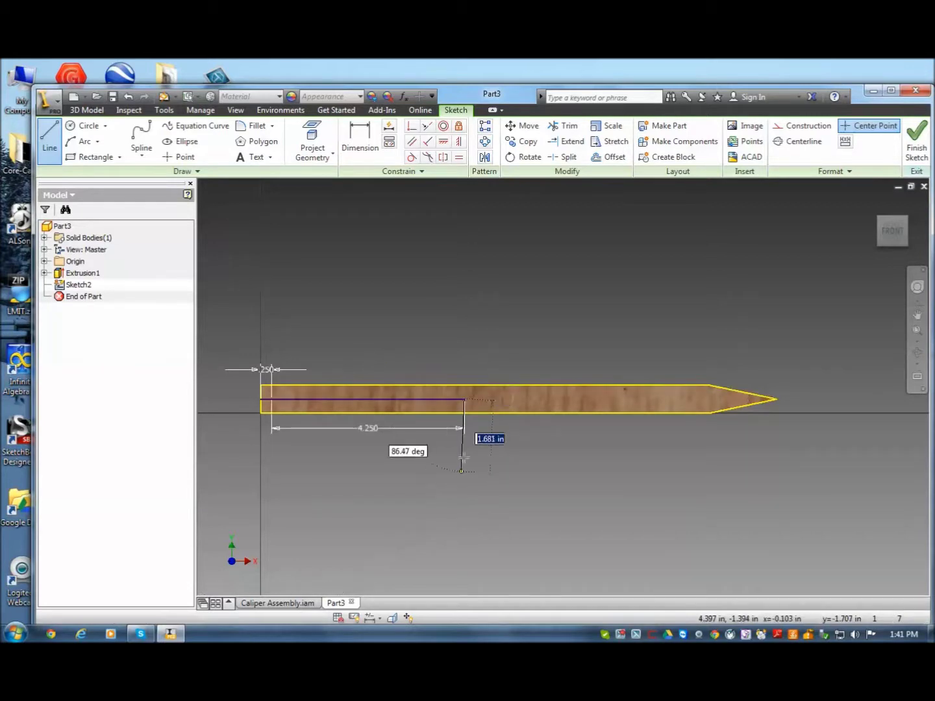
pyautogui.rightClick(499, 438)
pyautogui.click(537, 439)
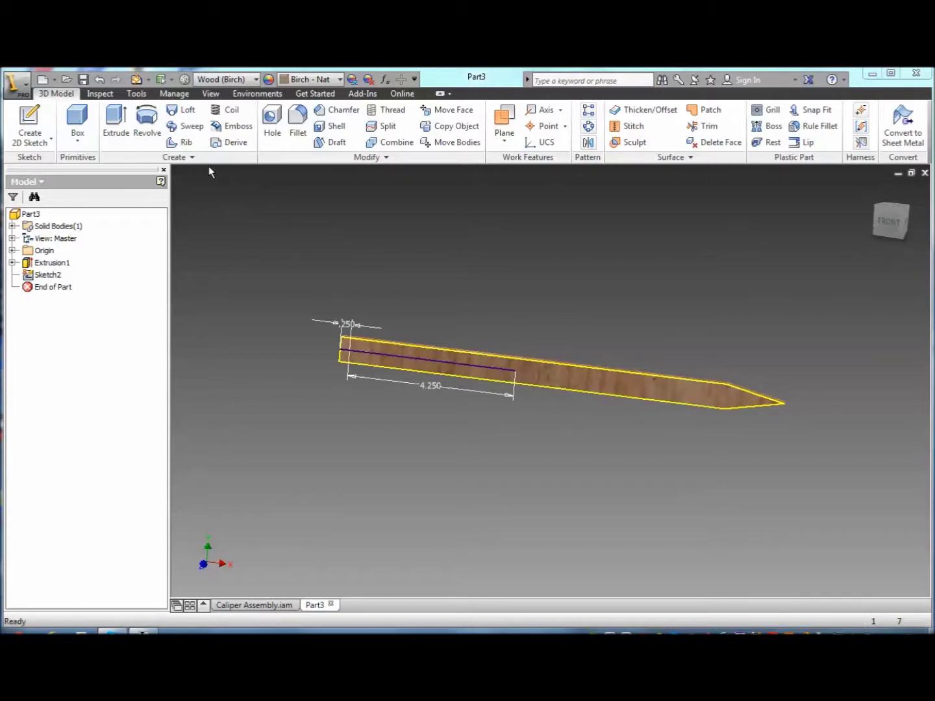
# - Add two 0.25 in through-all holes at the sketch points, 4.25 in apart
pyautogui.click(272, 122)
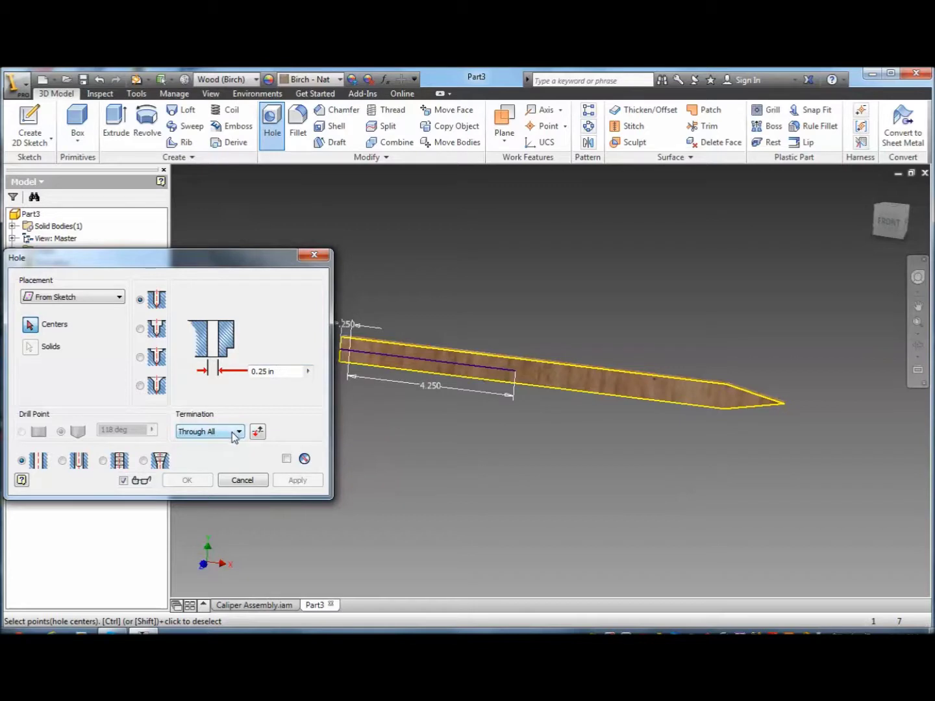
pyautogui.click(351, 353)
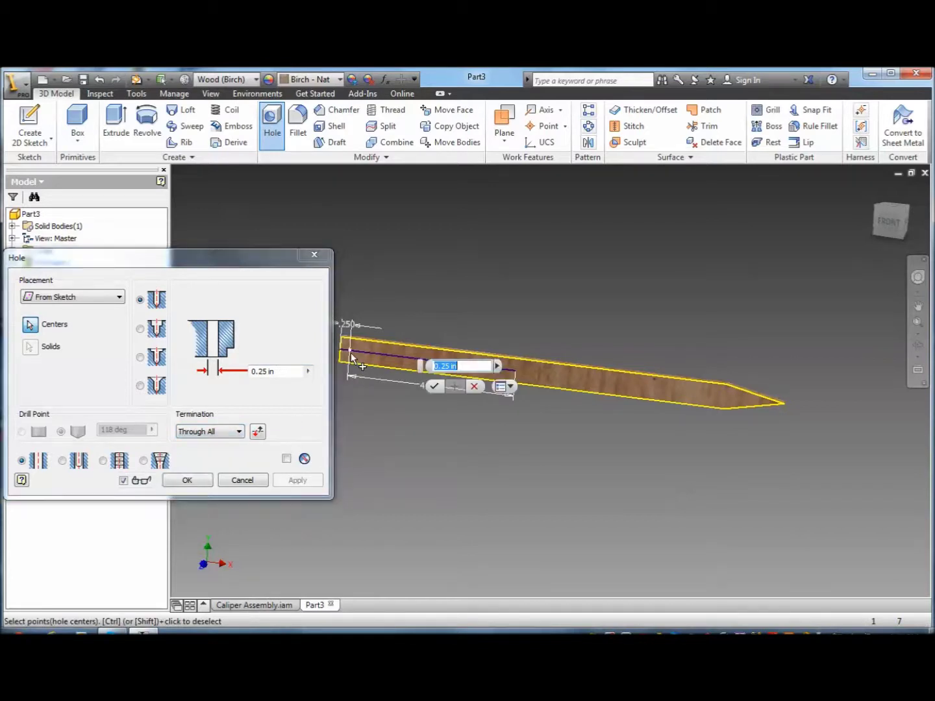
pyautogui.click(516, 371)
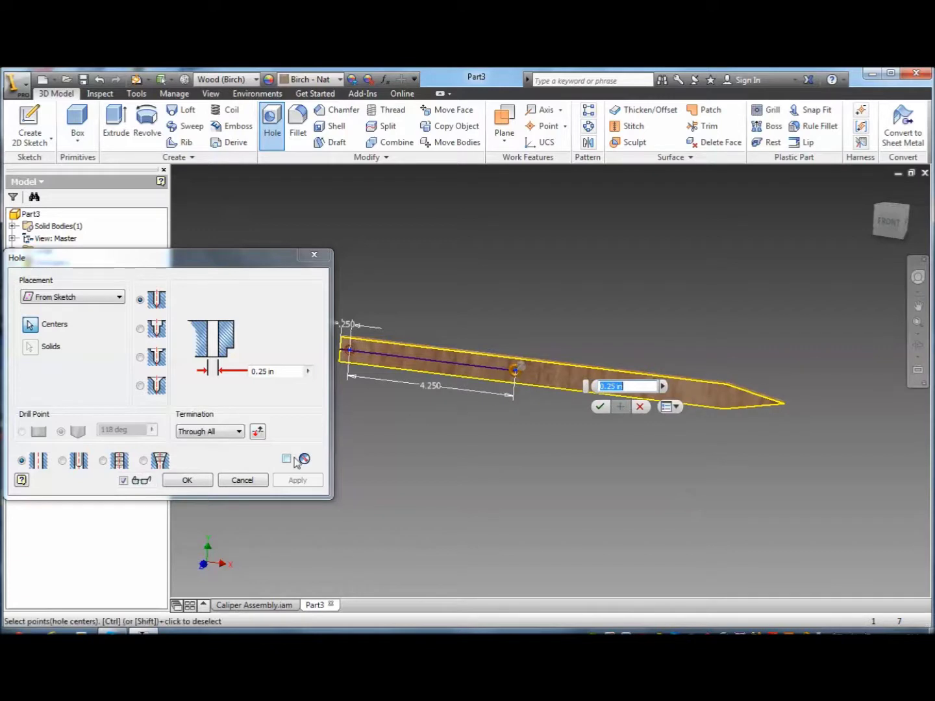
pyautogui.click(207, 481)
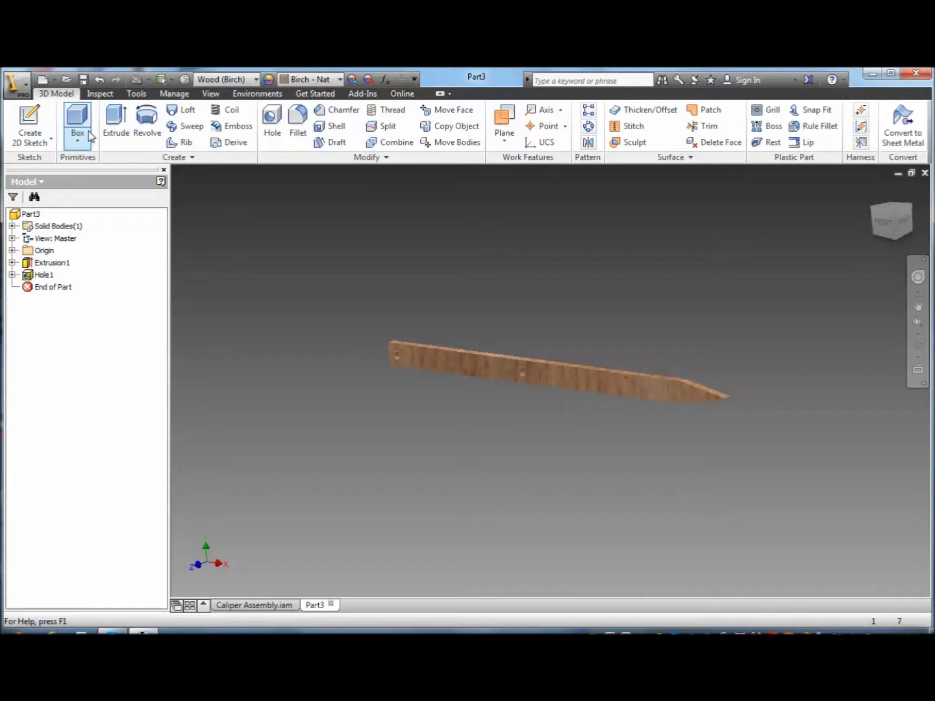
pyautogui.click(25, 86)
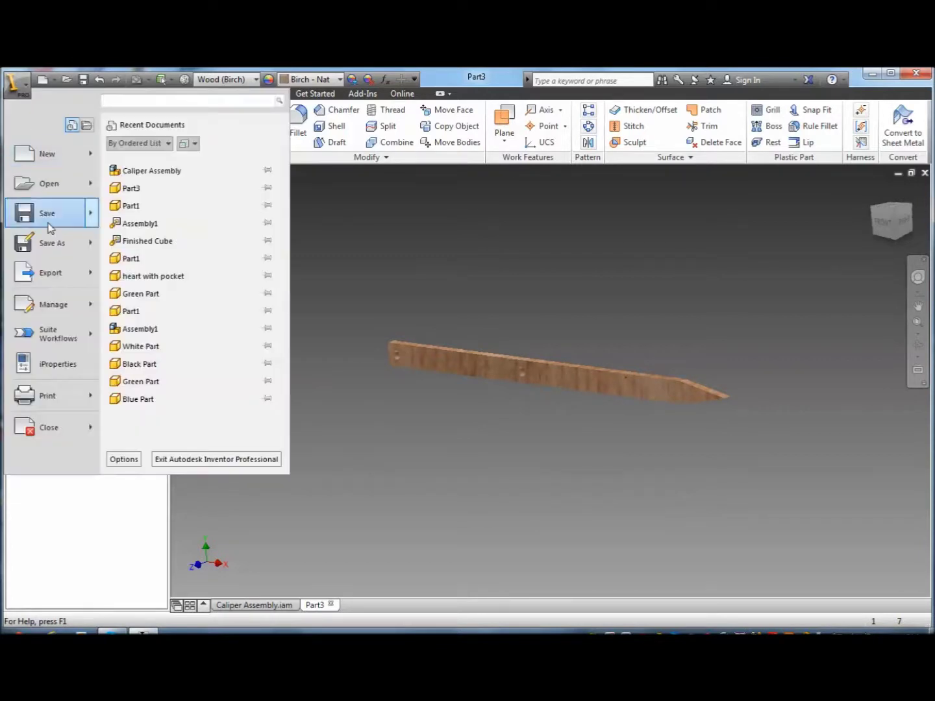
pyautogui.click(54, 243)
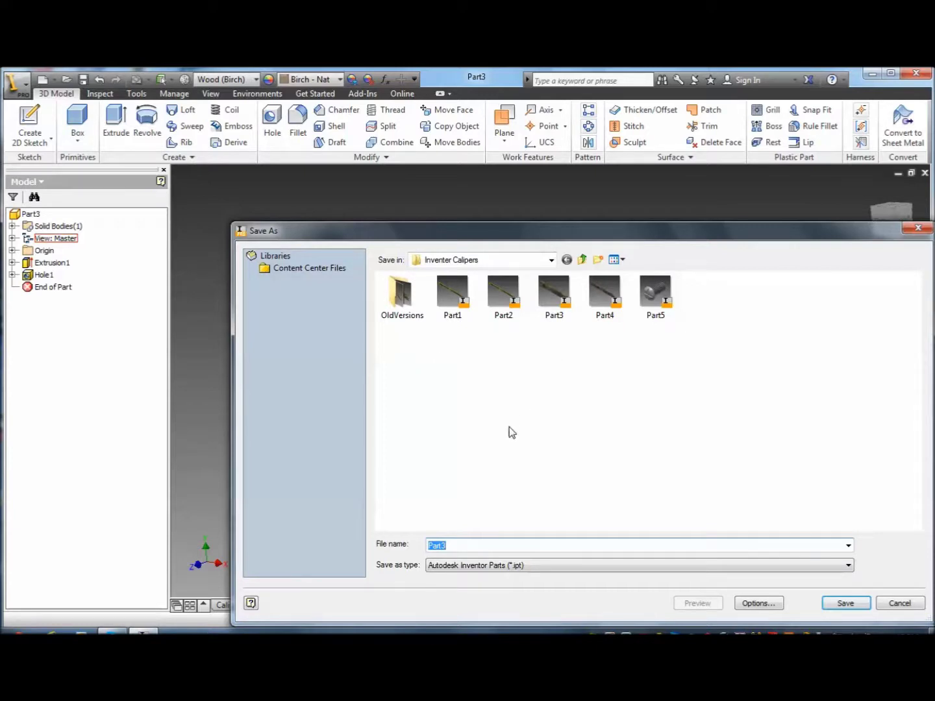
pyautogui.click(896, 604)
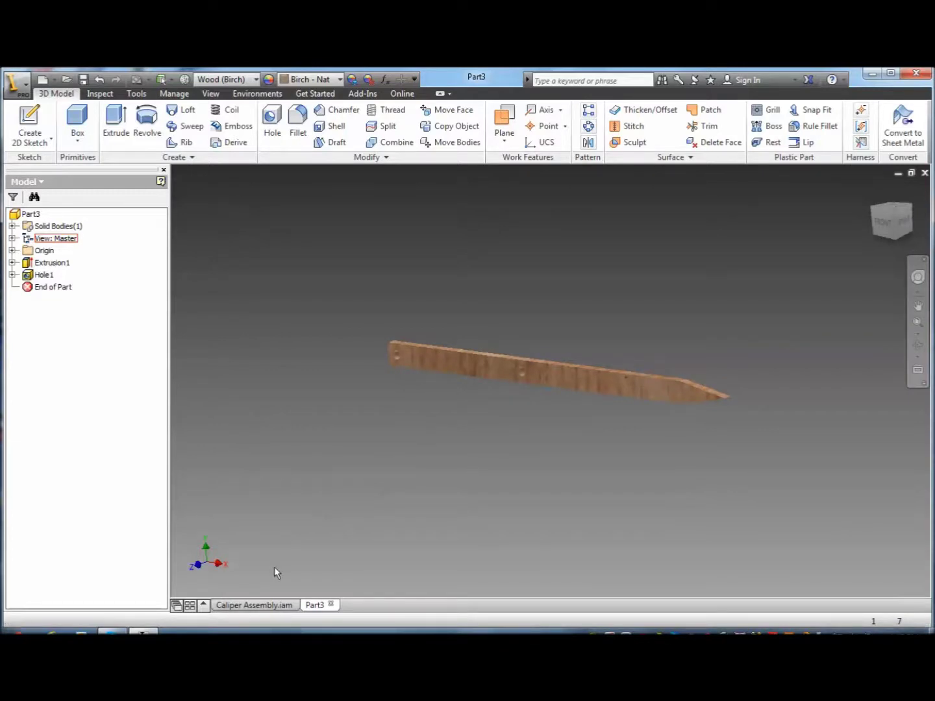
# - Switch to Caliper Assembly.iam, reorient the view, and swing the top arm about its pin
pyautogui.click(260, 606)
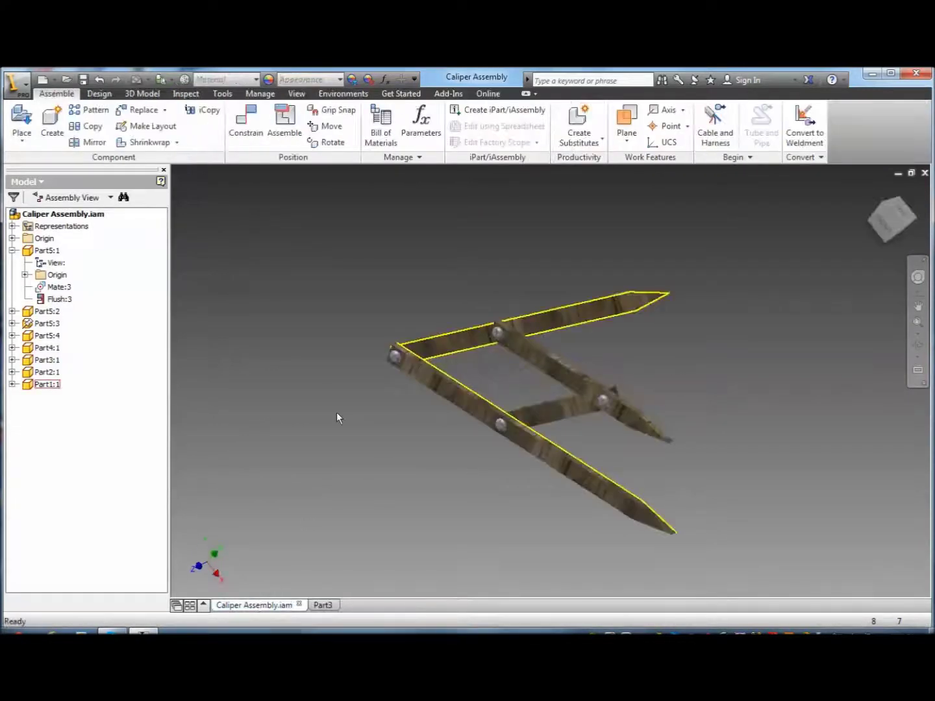
pyautogui.press('F6')
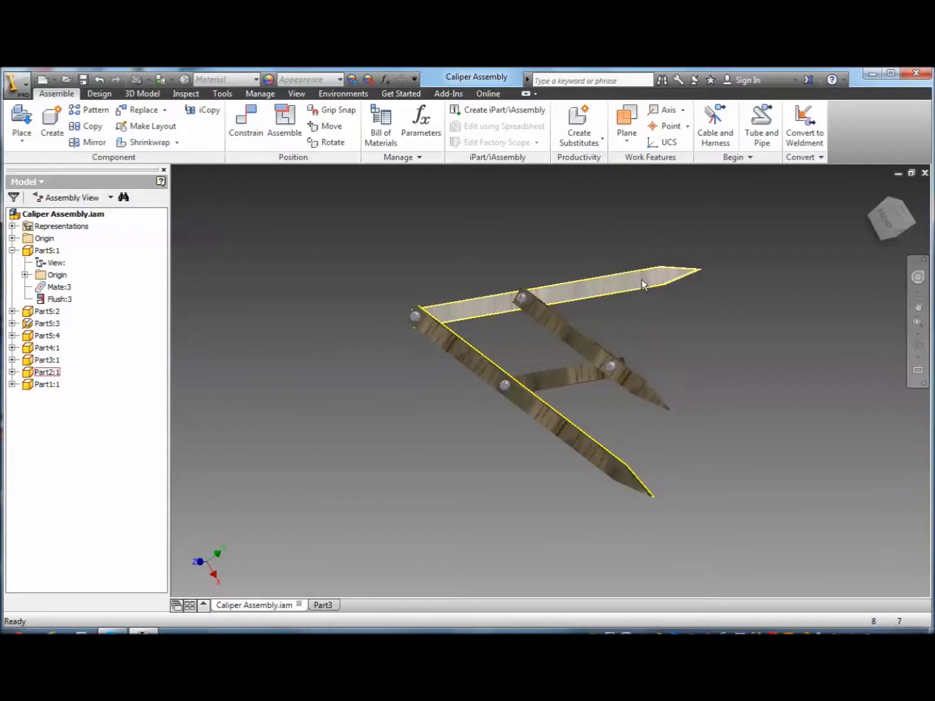
pyautogui.moveTo(641, 278); pyautogui.dragTo(663, 264)
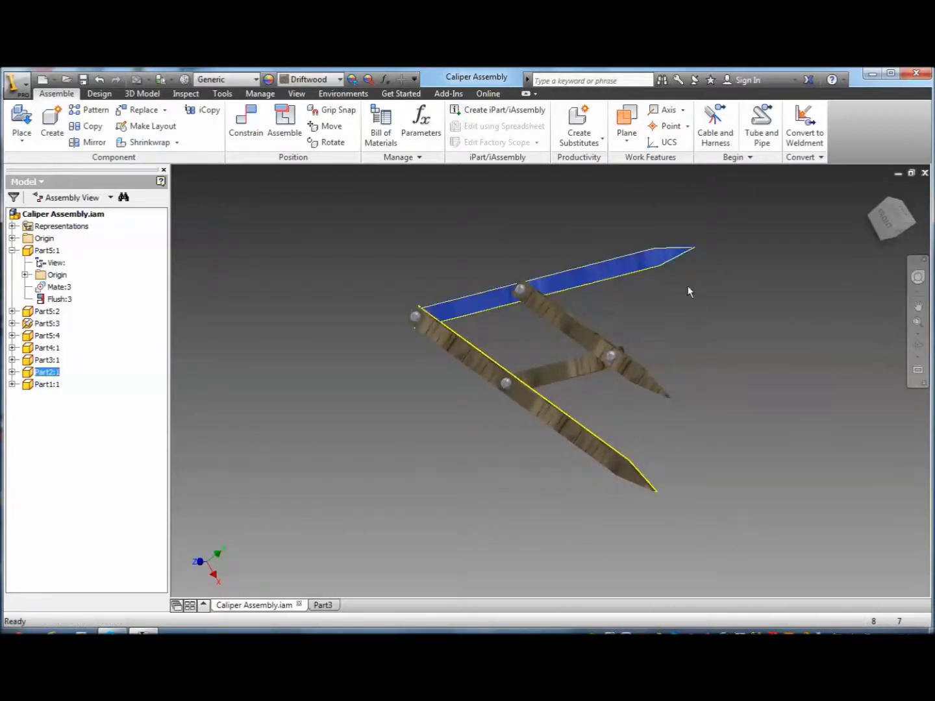